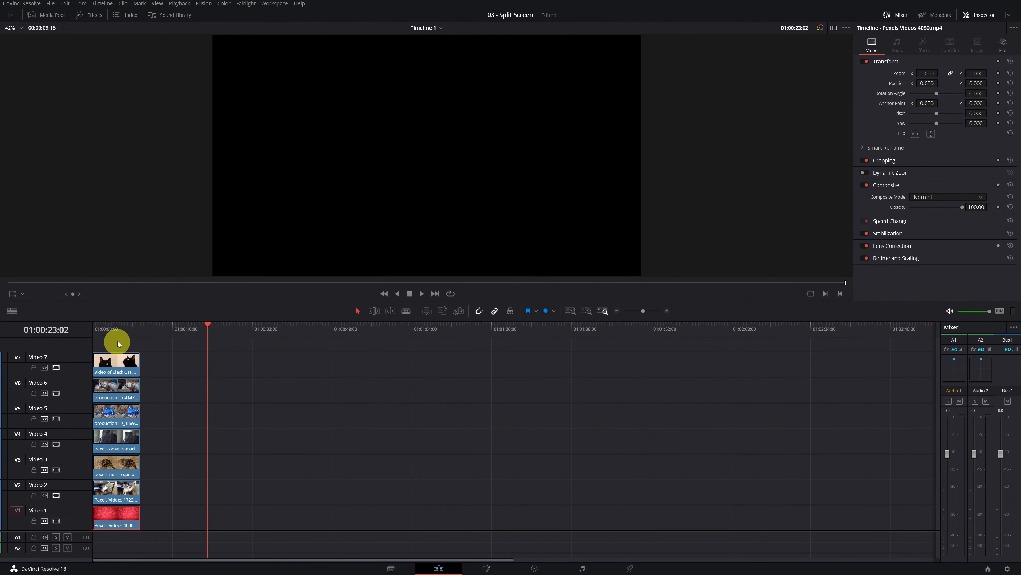
Move the five clips on Video 2 through Video 6 together into the empty timeline area past the Video 1 and Video 7 clips
left_click(117, 475)
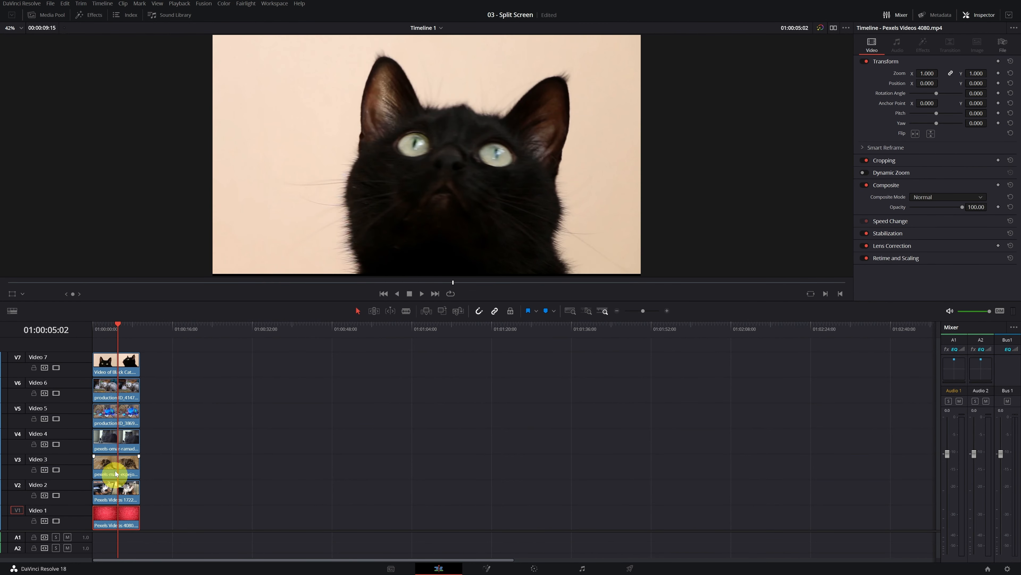
left_click(107, 394)
left_click_drag(158, 388, 110, 496)
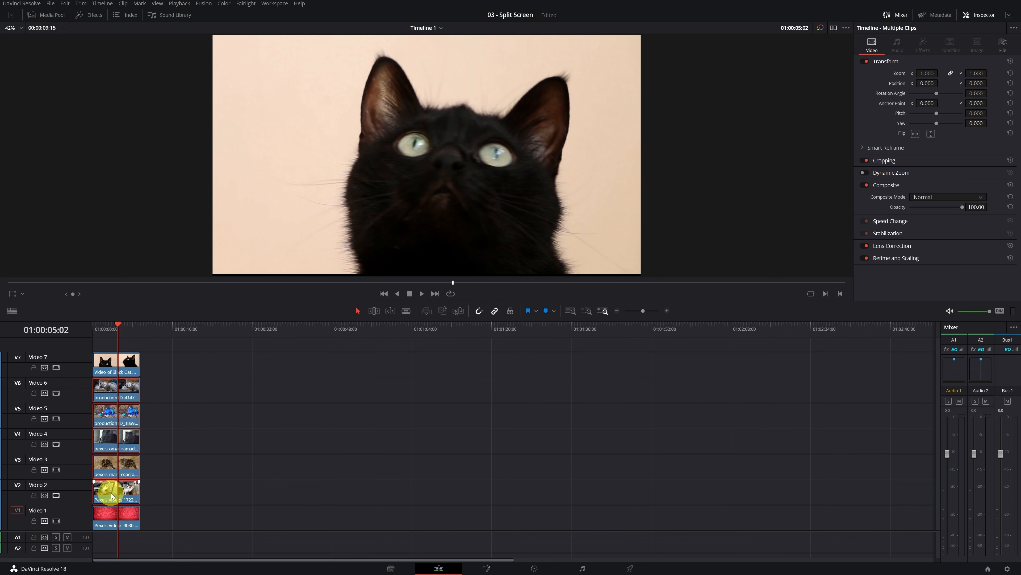
left_click_drag(111, 493, 175, 496)
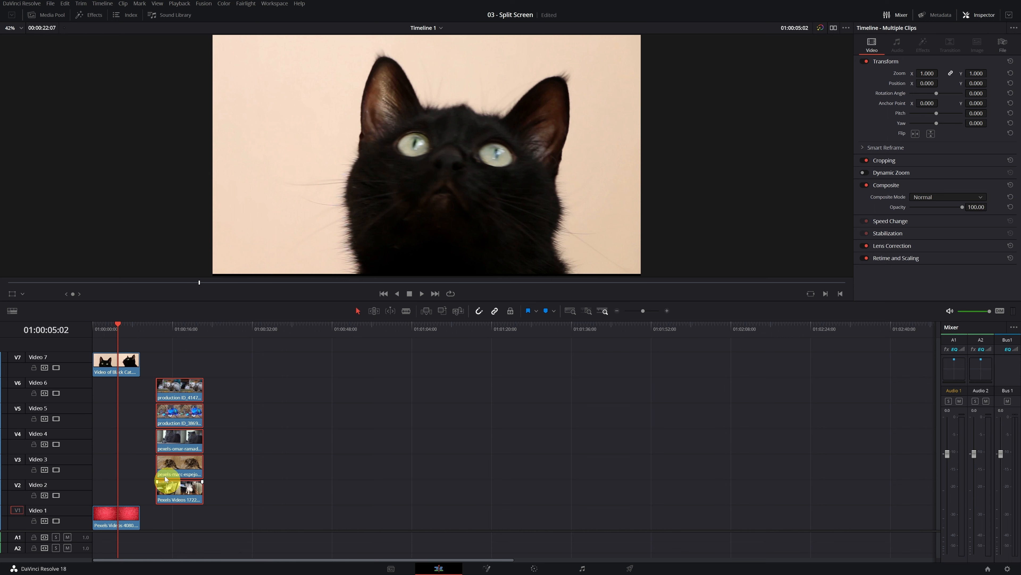
Find the Video Collage effect among the Open FX filters and apply it to the black cat clip on Video 7
left_click(111, 365)
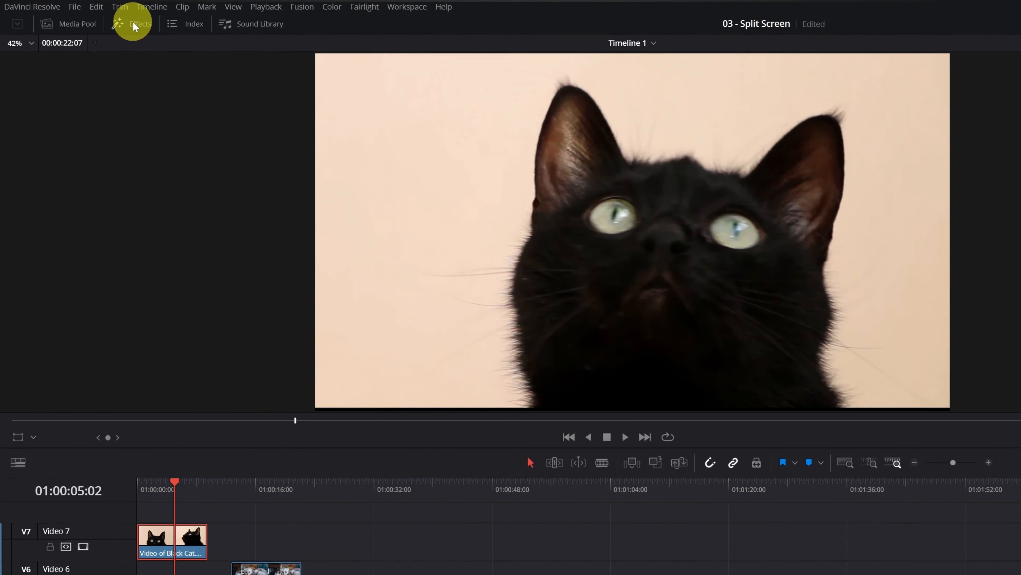
left_click(88, 16)
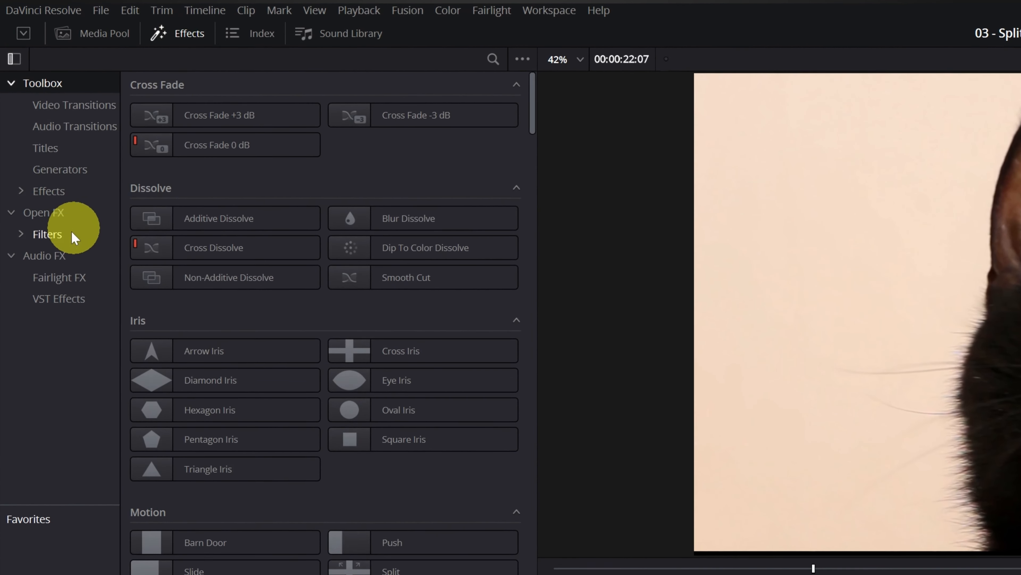
left_click(58, 237)
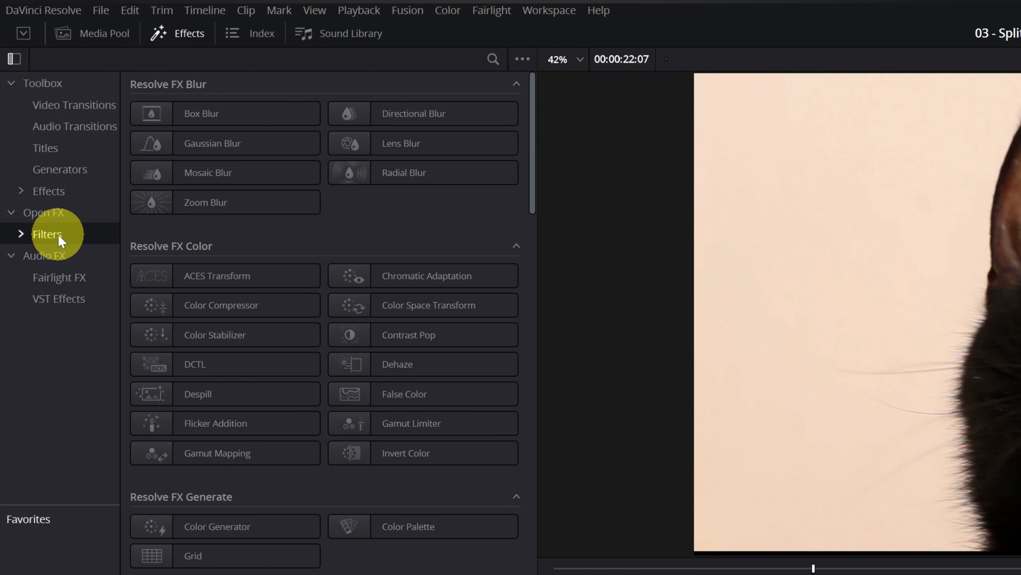
left_click(492, 60)
type("colla")
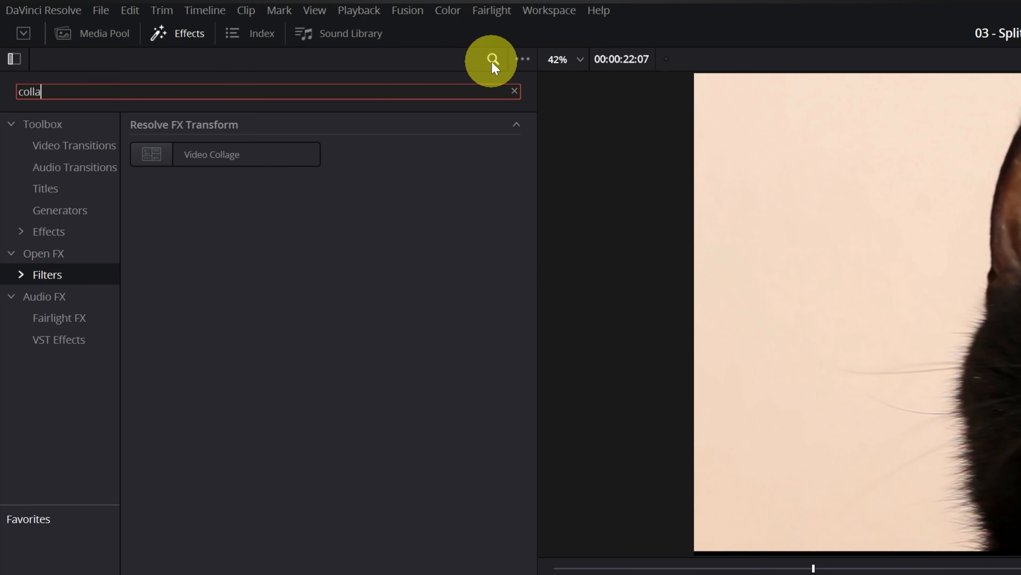
mouse_move(194, 160)
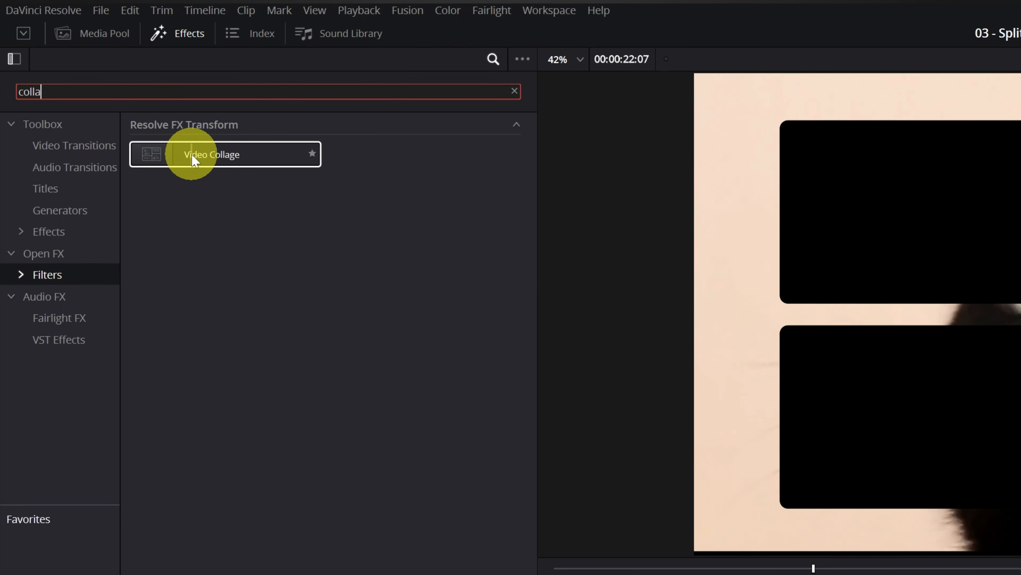
left_click_drag(191, 155, 114, 365)
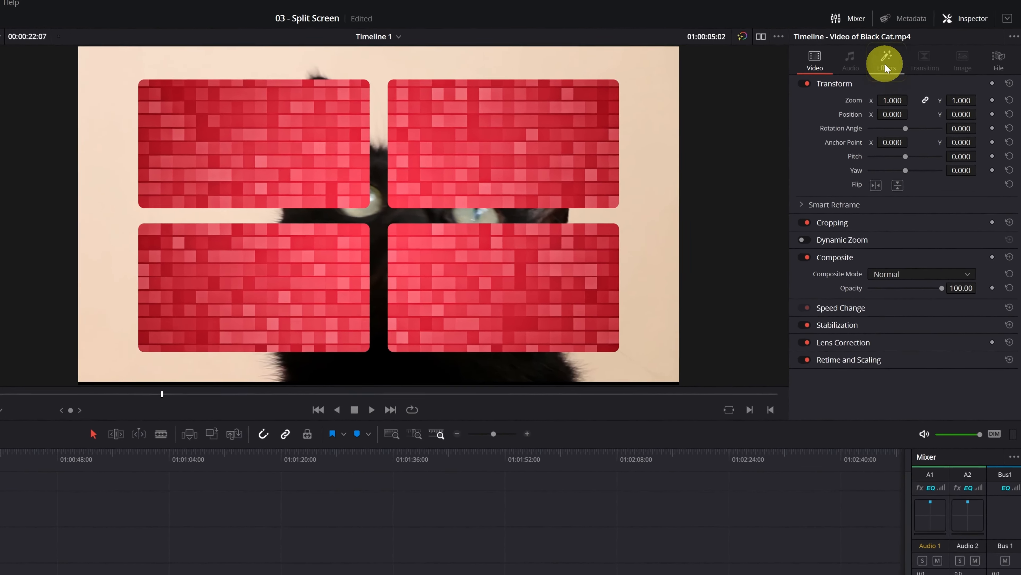
Set the Video Collage to 3 columns, horizontal stagger 0.028, vertical stagger 0.020, rounding 0.286, and left/right margins 0.020
left_click(909, 52)
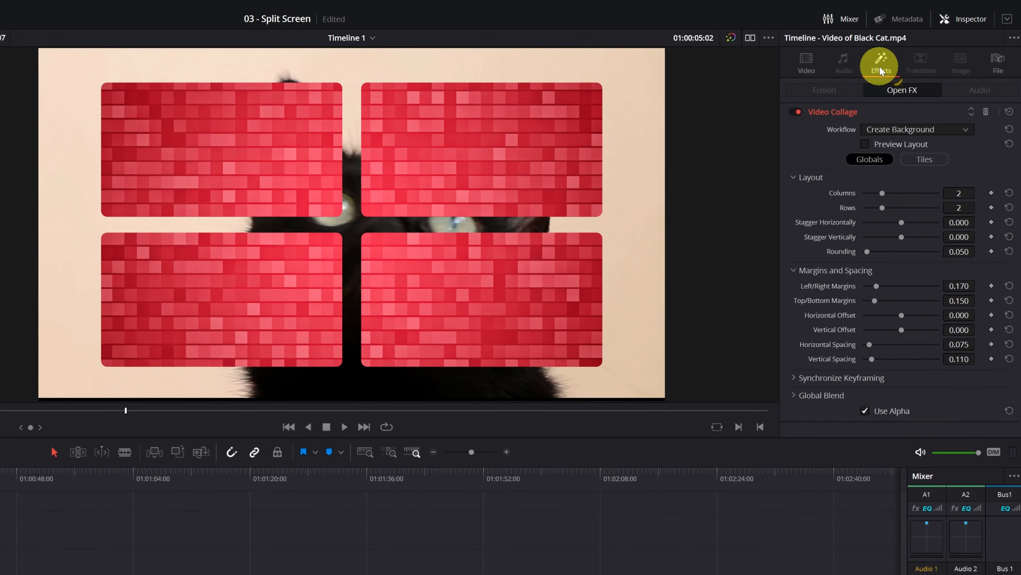
left_click(966, 21)
left_click(965, 20)
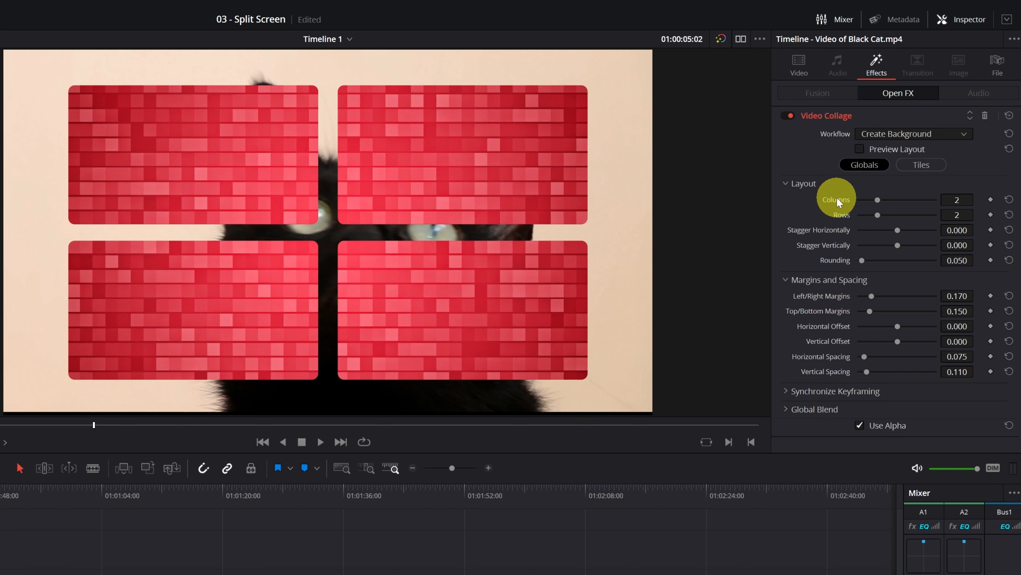
left_click_drag(962, 198, 944, 200)
left_click_drag(960, 213, 247, 442)
left_click_drag(958, 244, 140, 425)
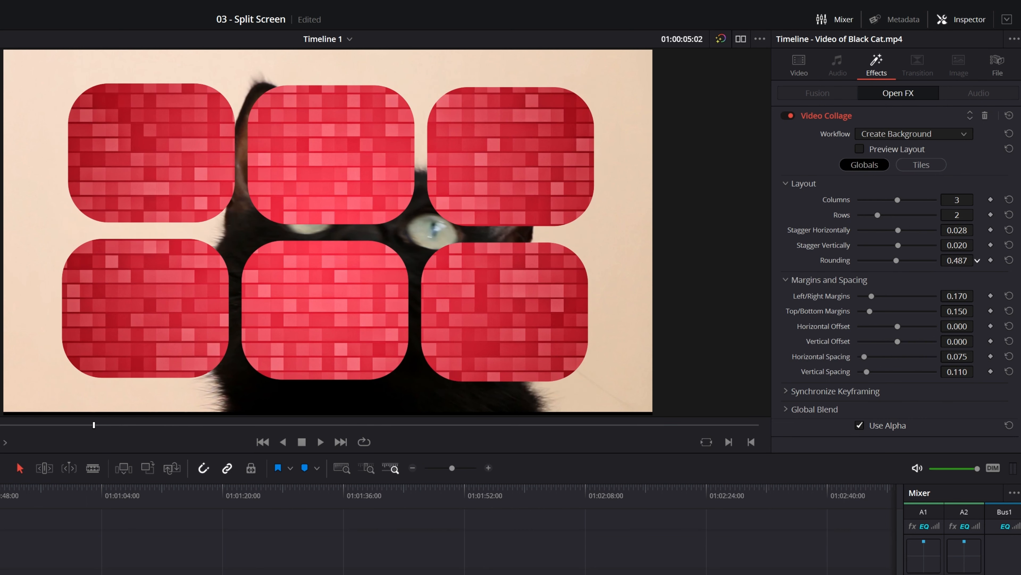
left_click_drag(957, 260, 941, 260)
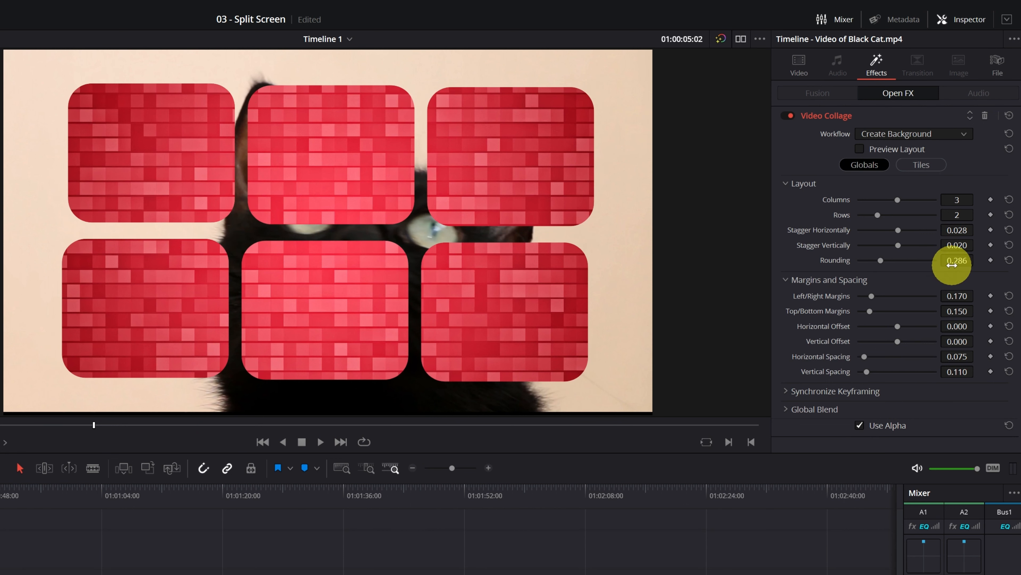
left_click_drag(956, 296, 827, 294)
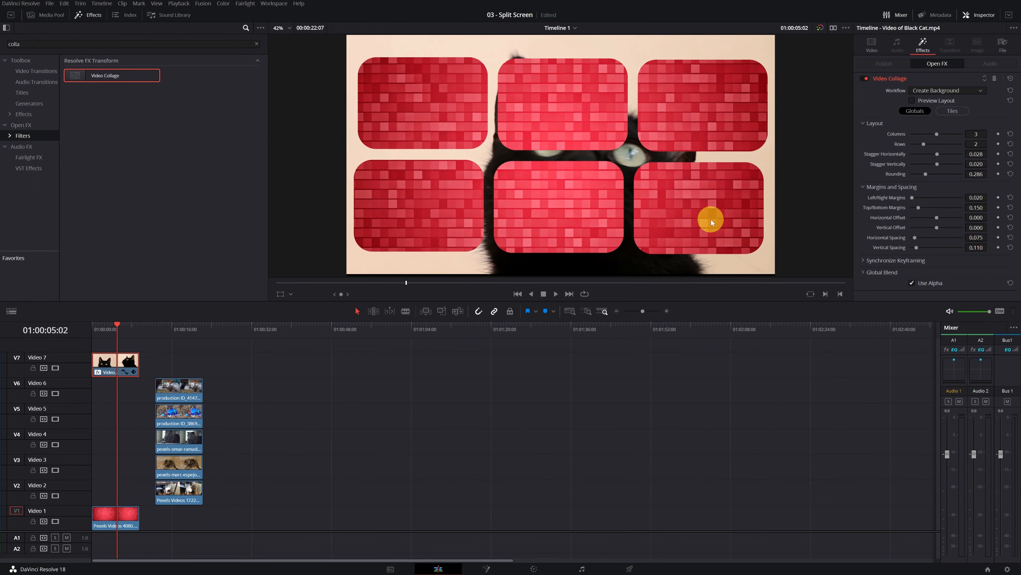
Change the Video Collage workflow on the black cat clip to Create Tile and preview the tile on the timeline
left_click(88, 15)
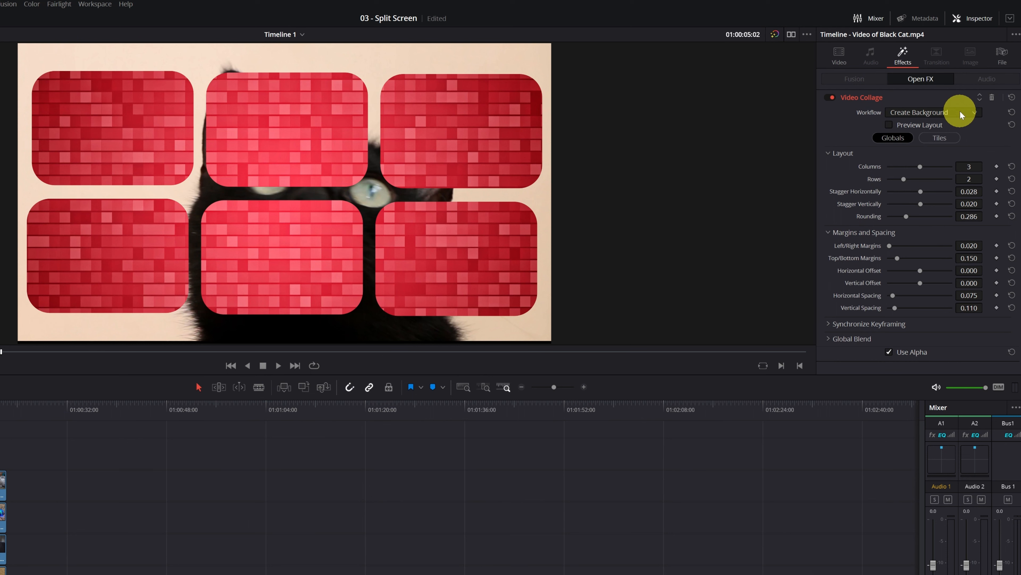
left_click(965, 112)
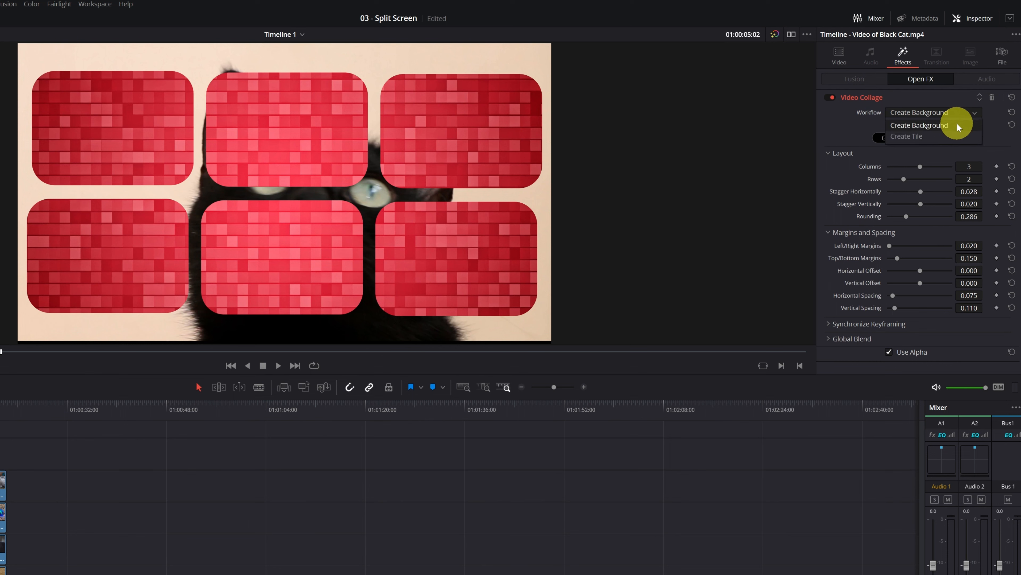
left_click(946, 135)
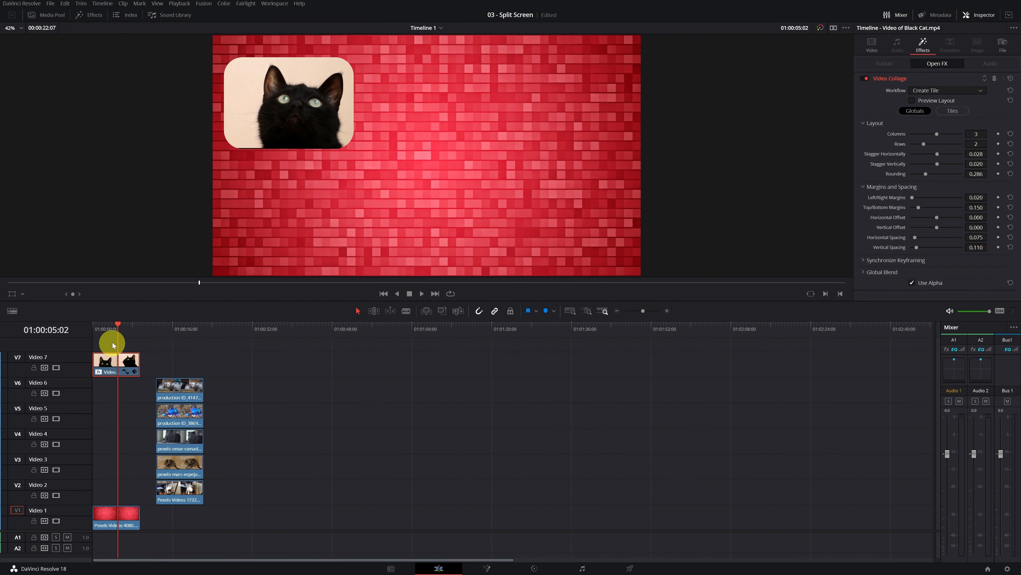
mouse_move(113, 331)
left_mouse_down()
mouse_move(97, 330)
mouse_move(114, 335)
left_mouse_up()
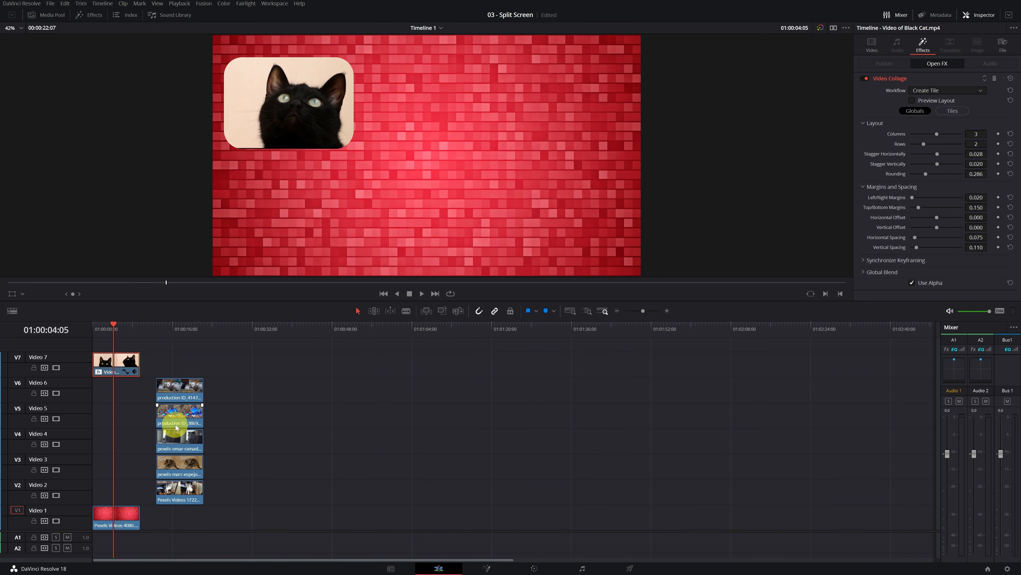
Copy the black cat clip and paste only its Plugins attribute onto the five clips on Video 2 through Video 6
right_click(116, 364)
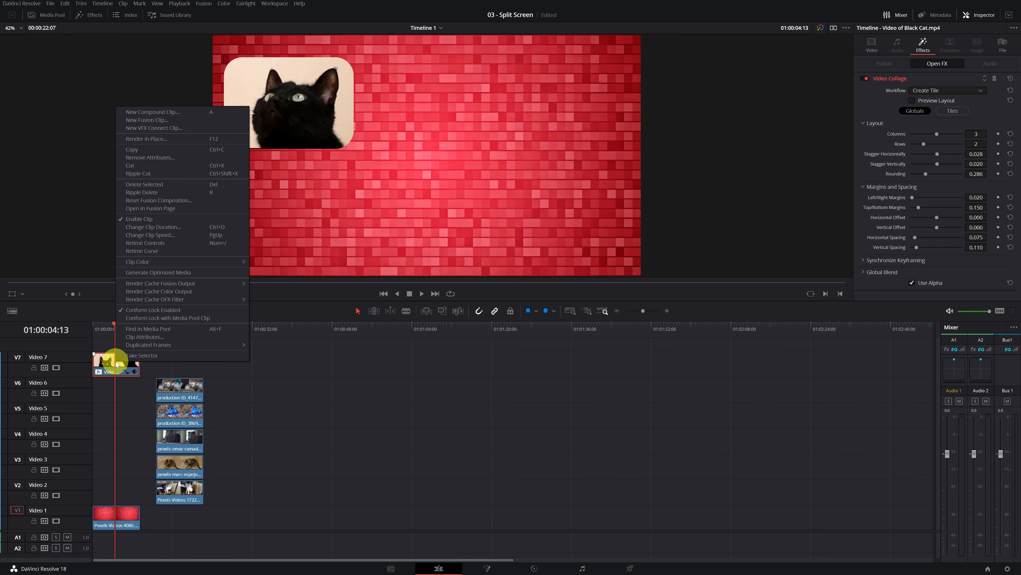
left_click(165, 149)
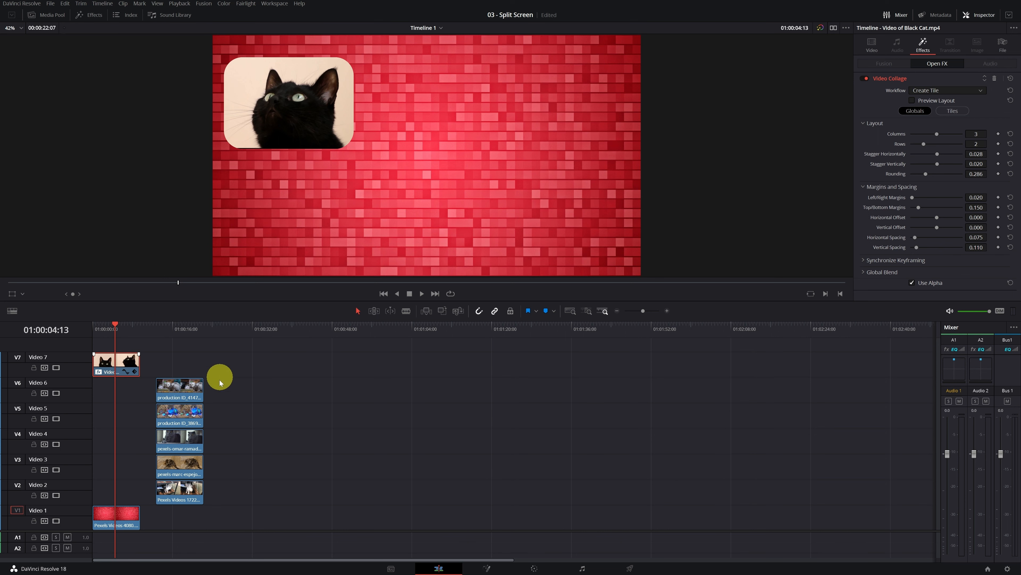
left_click_drag(209, 398, 147, 504)
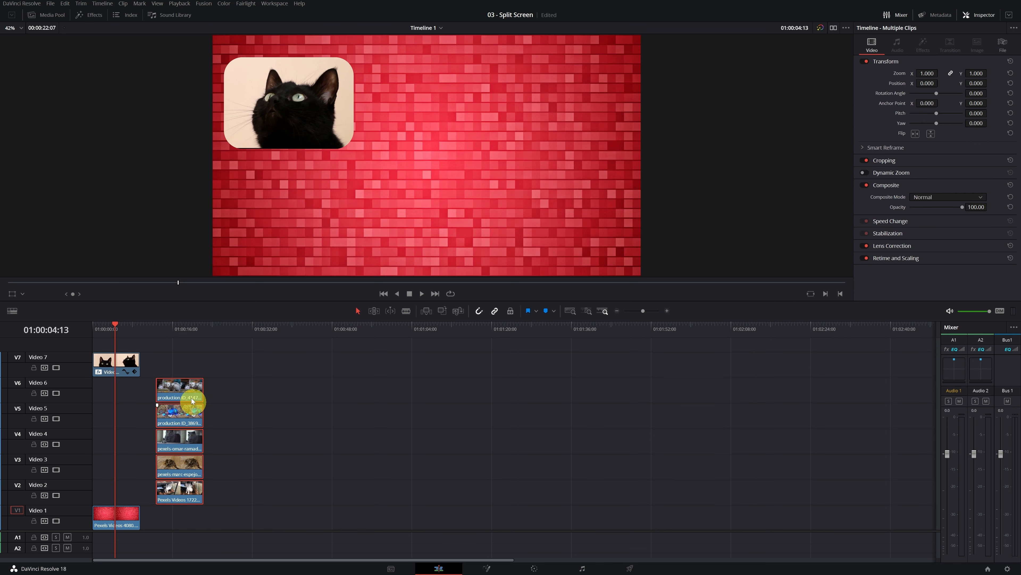
right_click(180, 444)
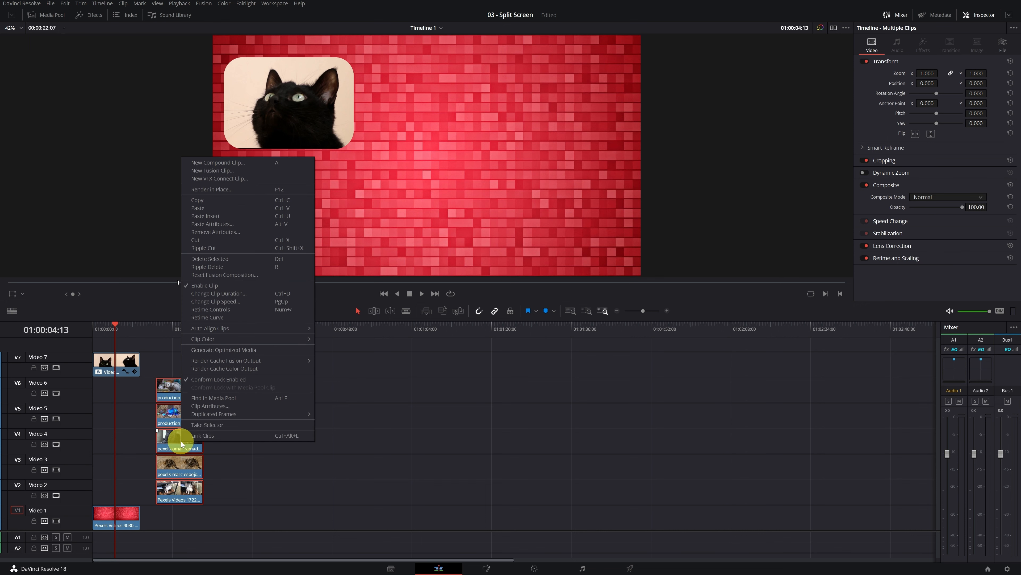
left_click(243, 223)
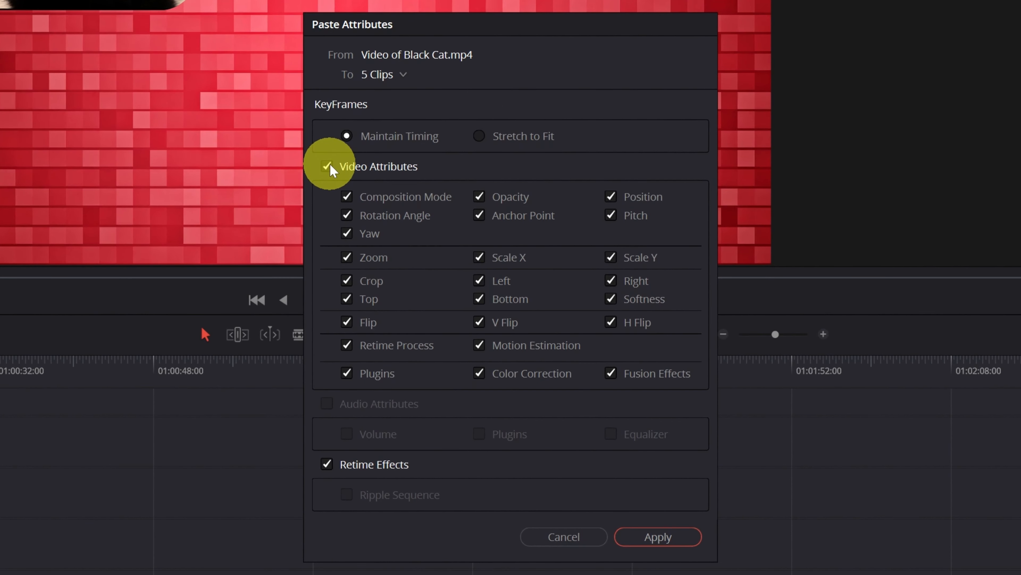
left_click(328, 166)
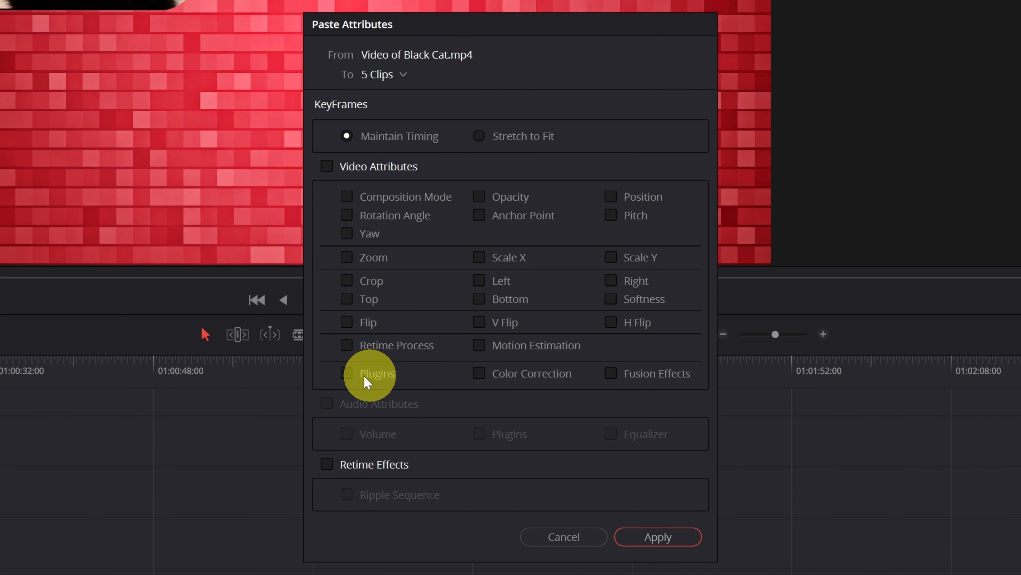
left_click(345, 372)
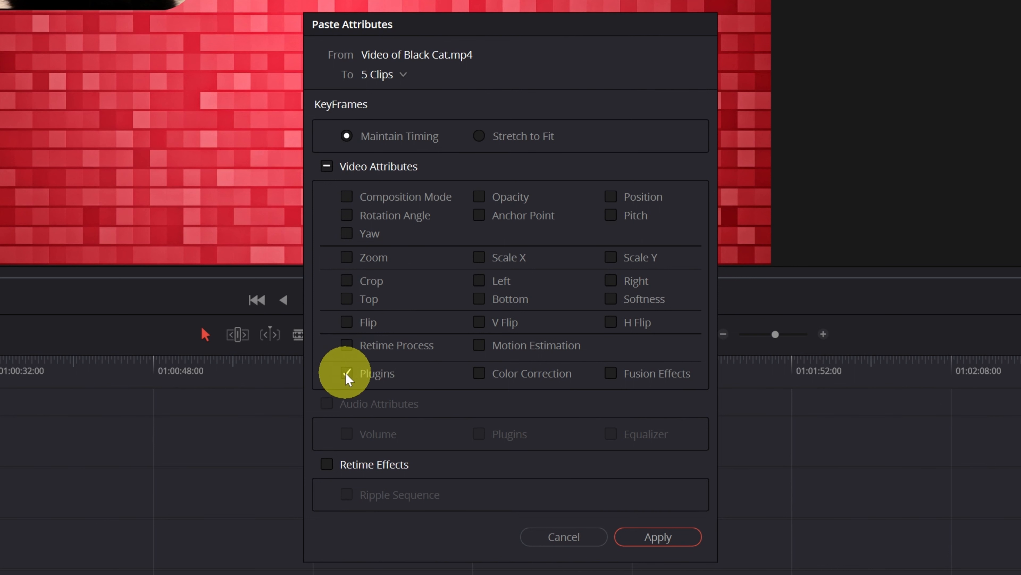
left_click(666, 538)
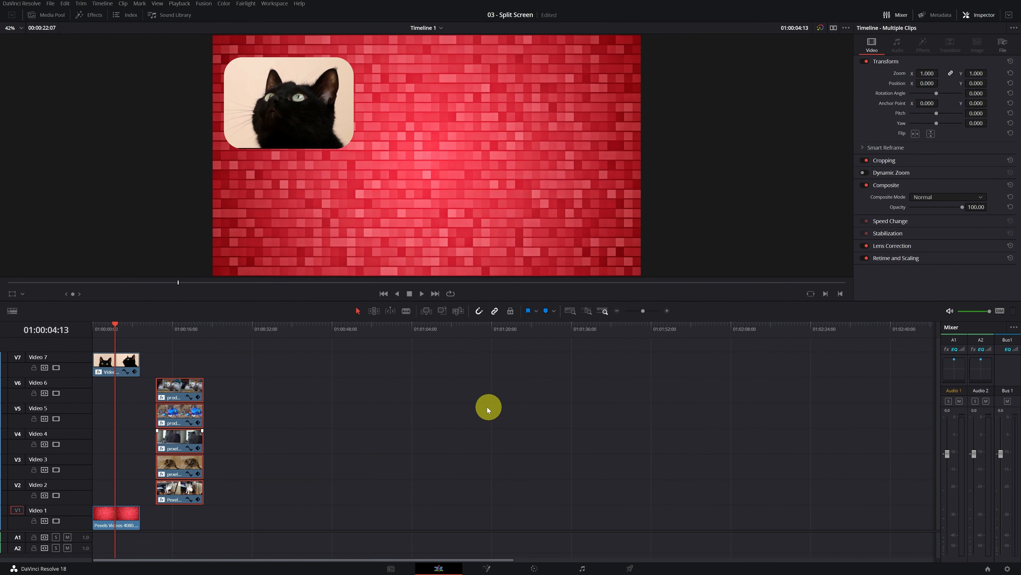
Preview the pasted effect, and move the five clips back to the timeline start, aligned with the Video 1 and Video 7 clips
left_click(172, 327)
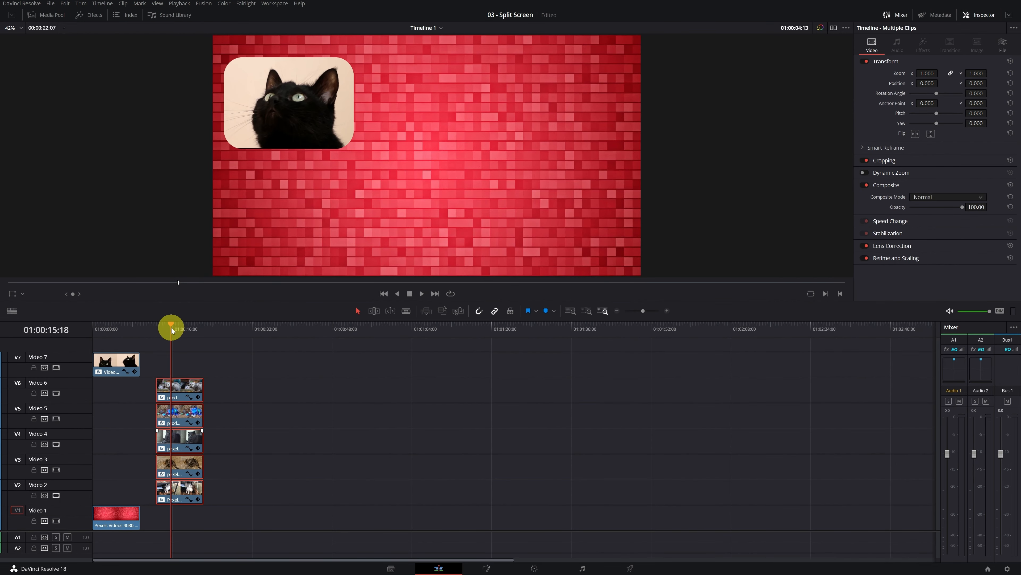
mouse_move(179, 330)
left_mouse_down()
mouse_move(169, 337)
mouse_move(180, 342)
left_mouse_up()
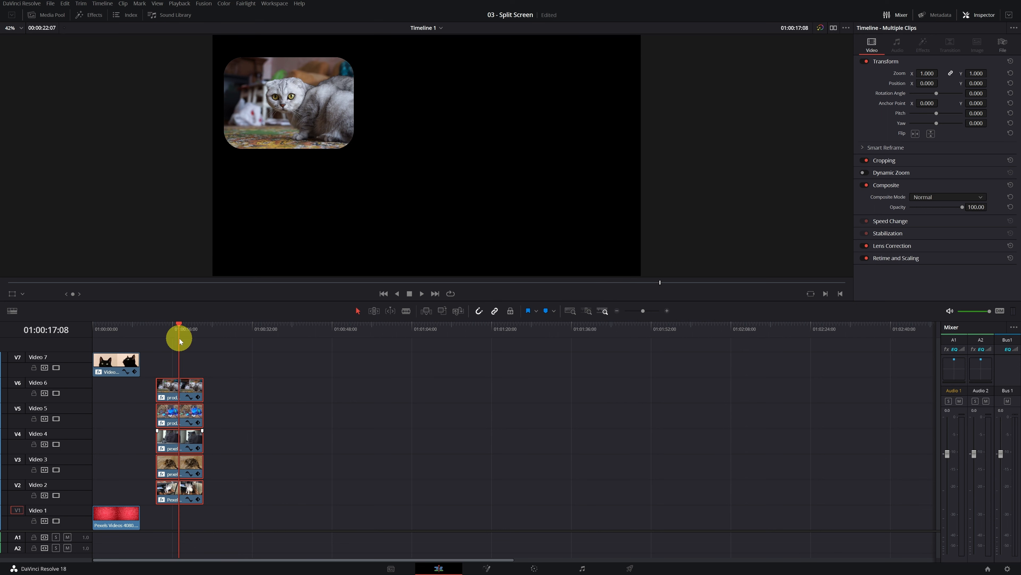
left_click_drag(217, 383, 177, 486)
left_click_drag(166, 392, 103, 391)
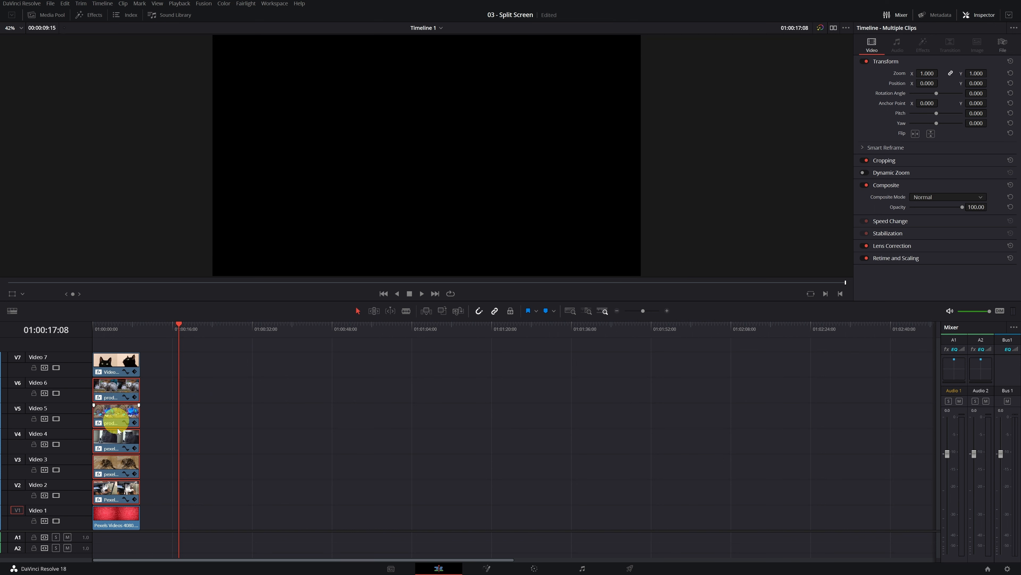
Place the playhead over the stacked clips and set the Video 6 clip's active collage tile to Tile 2
left_click(119, 329)
left_click(118, 361)
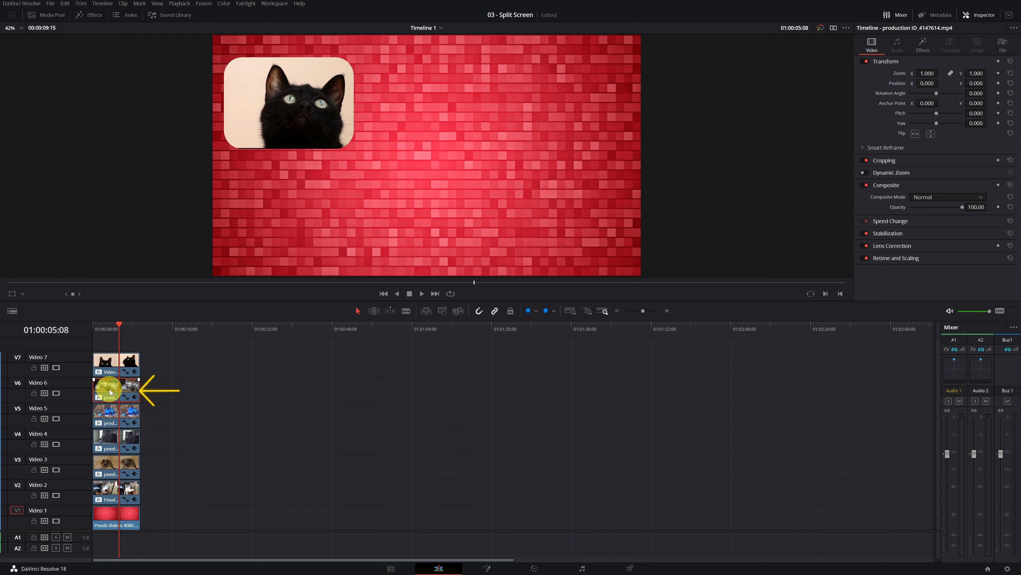
left_click(921, 45)
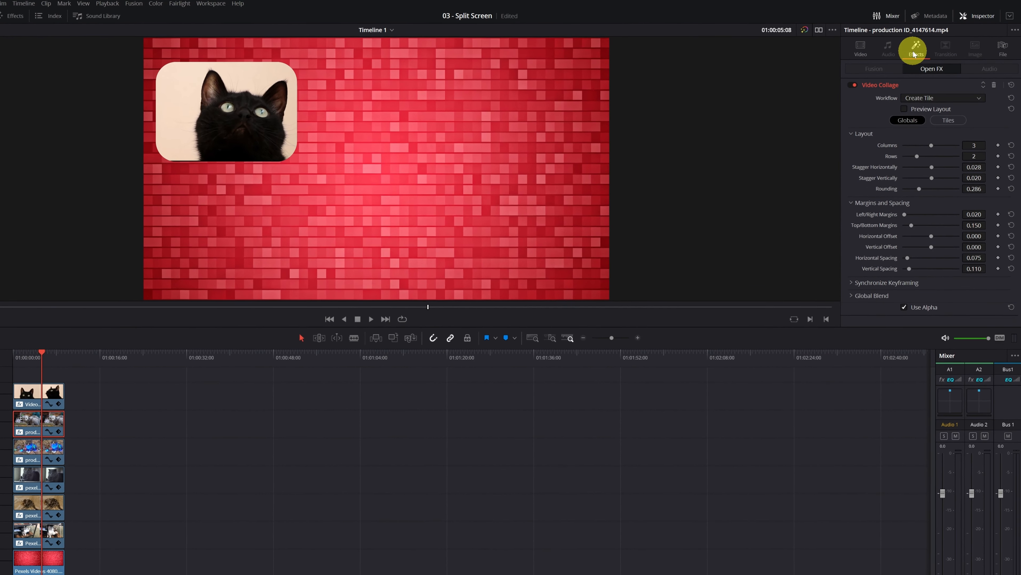
left_click(948, 120)
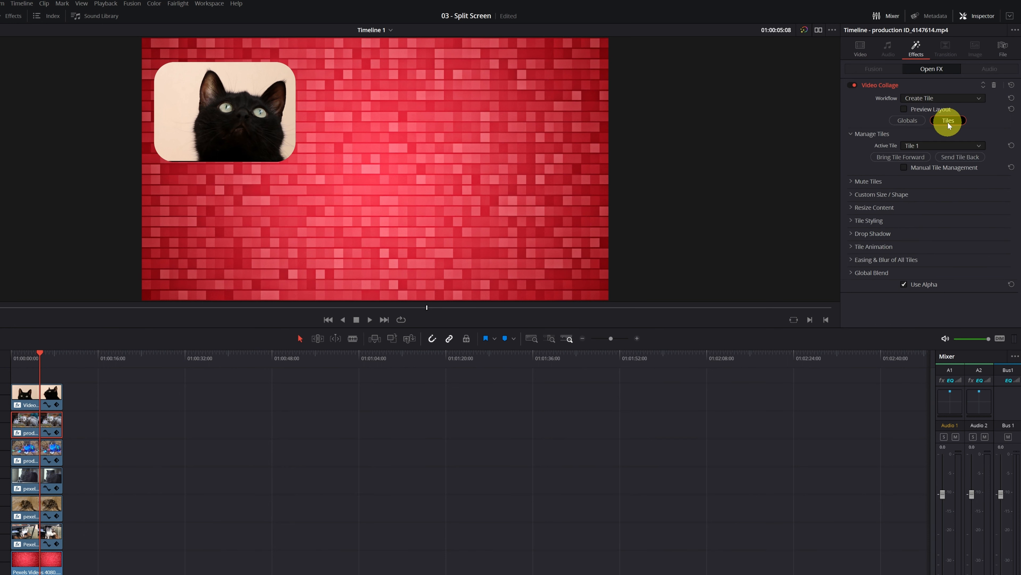
left_click(960, 146)
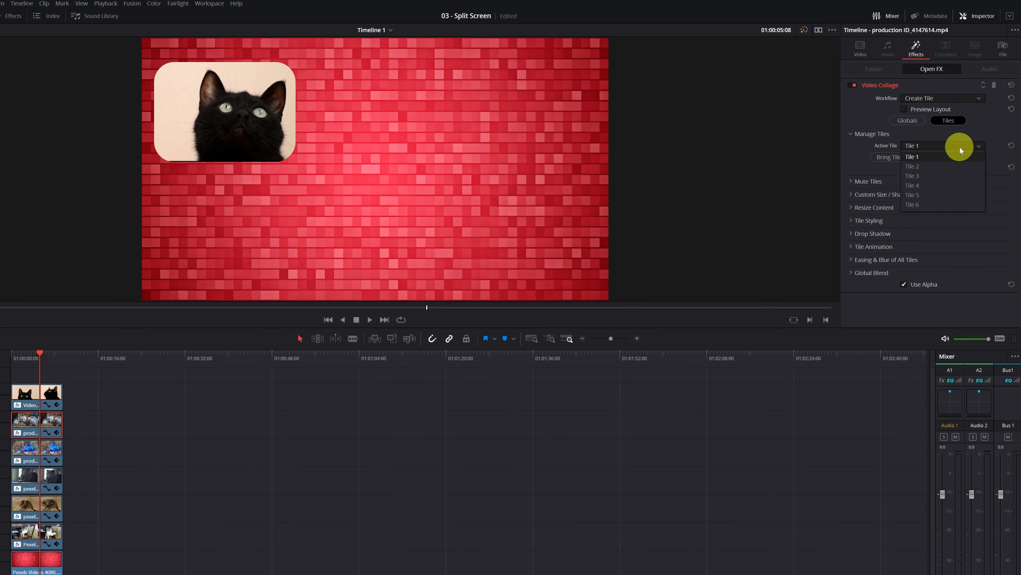
left_click(933, 163)
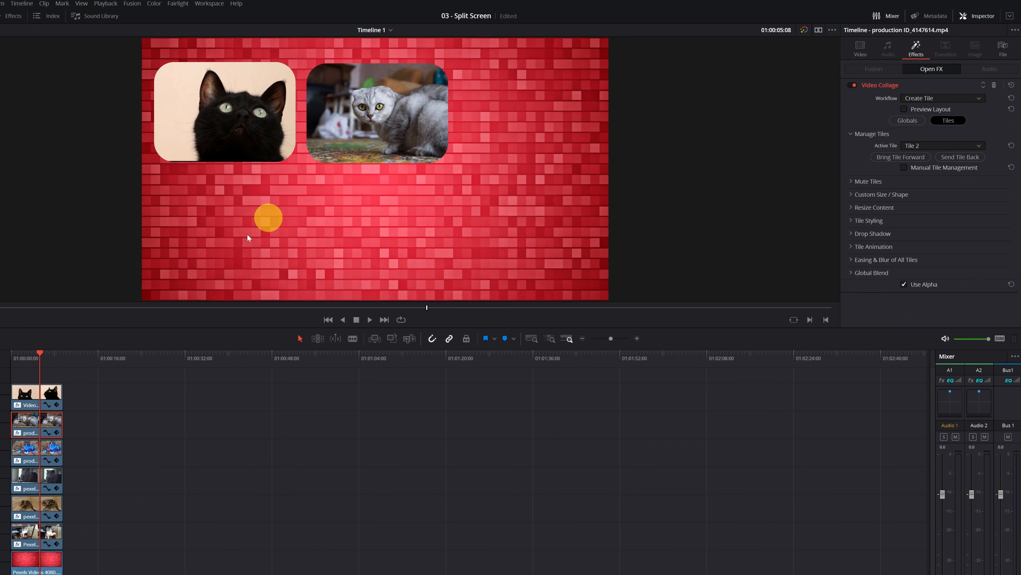
Set the active collage tile of the clip on Video 5 to Tile 3
left_click(30, 447)
left_click(948, 120)
left_click(942, 146)
left_click(912, 175)
Set the active collage tile of the clip on Video 4 to Tile 4
left_click(47, 481)
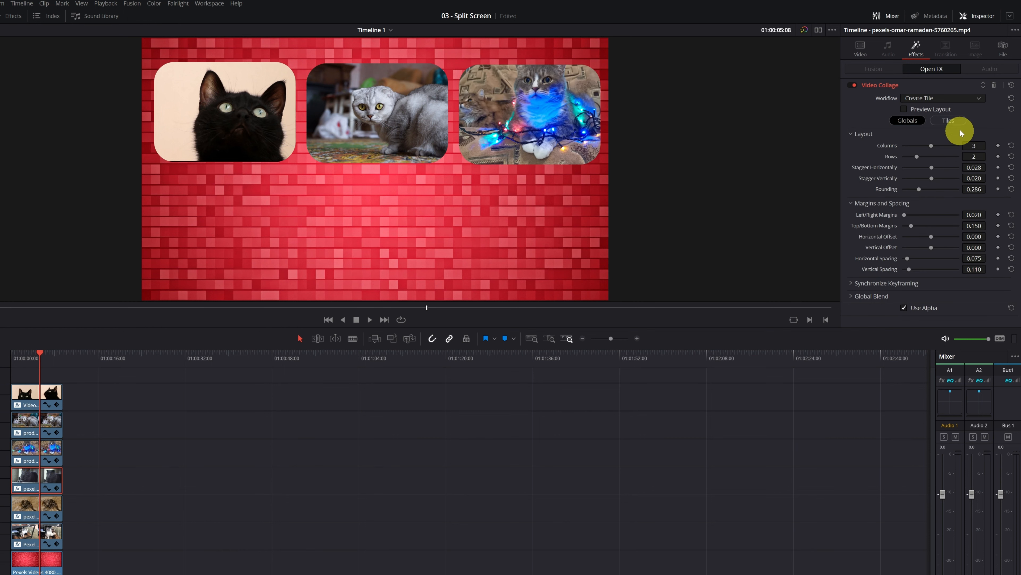
left_click(955, 123)
left_click(911, 146)
left_click(914, 187)
Set the active collage tile of the clip on Video 3 to Tile 5
left_click(36, 514)
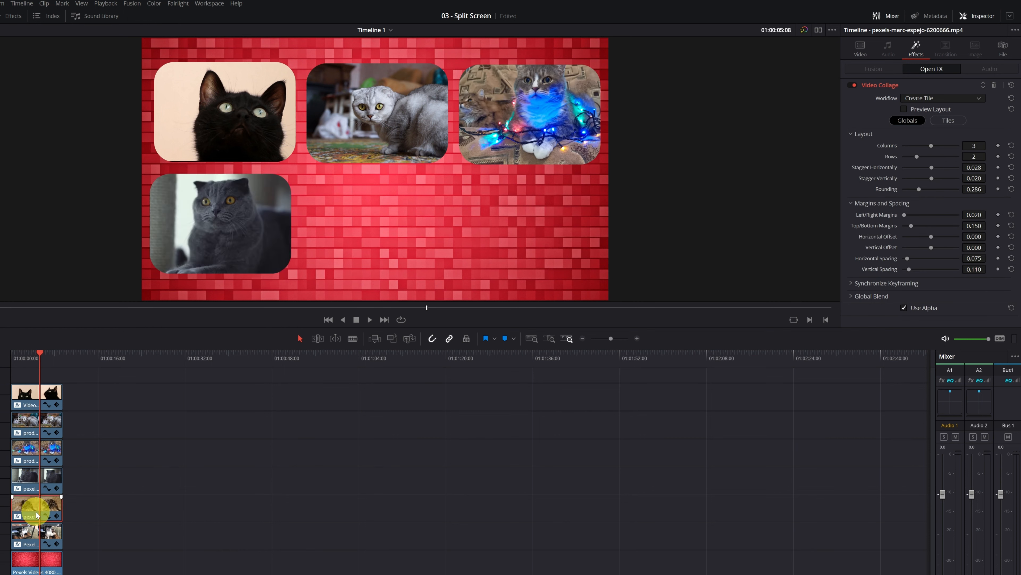
left_click(953, 120)
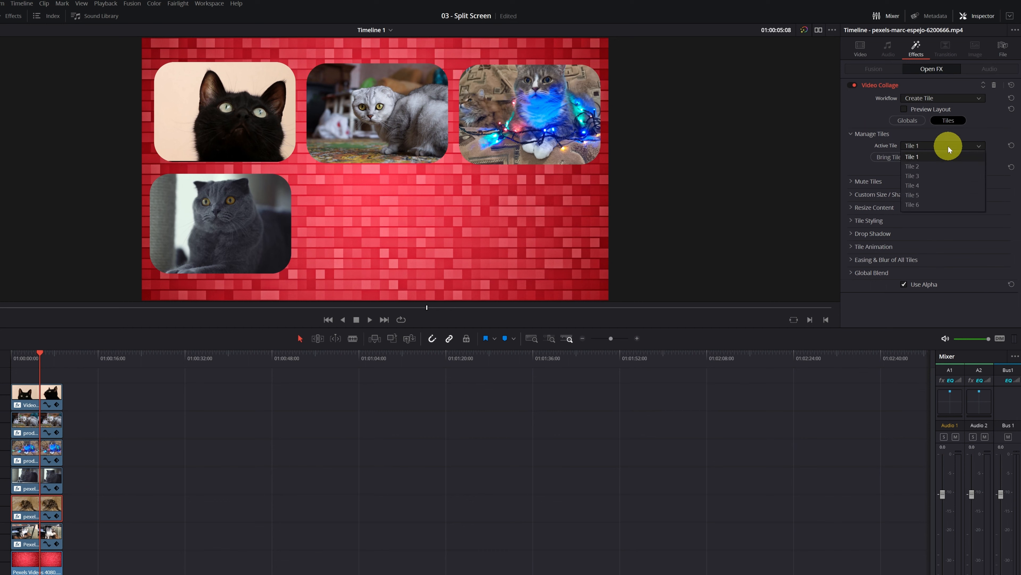
left_click(921, 195)
Set the active collage tile of the clip on Video 2 to Tile 6
left_click(36, 535)
left_click(949, 120)
left_click(973, 144)
left_click(920, 200)
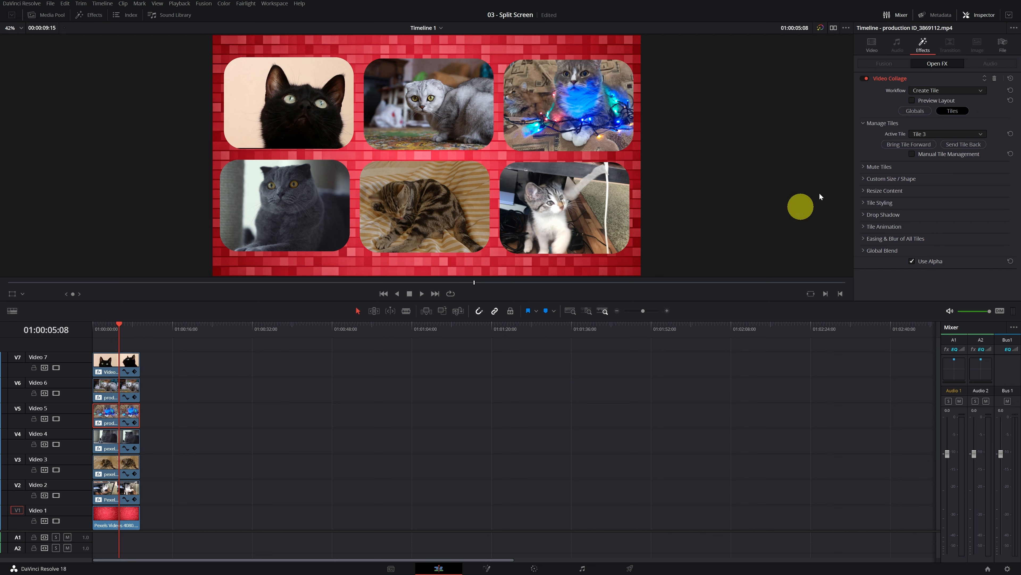
Swap two cat positions by assigning the Video 5 clip to Tile 5 and the Video 3 clip to Tile 3
left_click(943, 134)
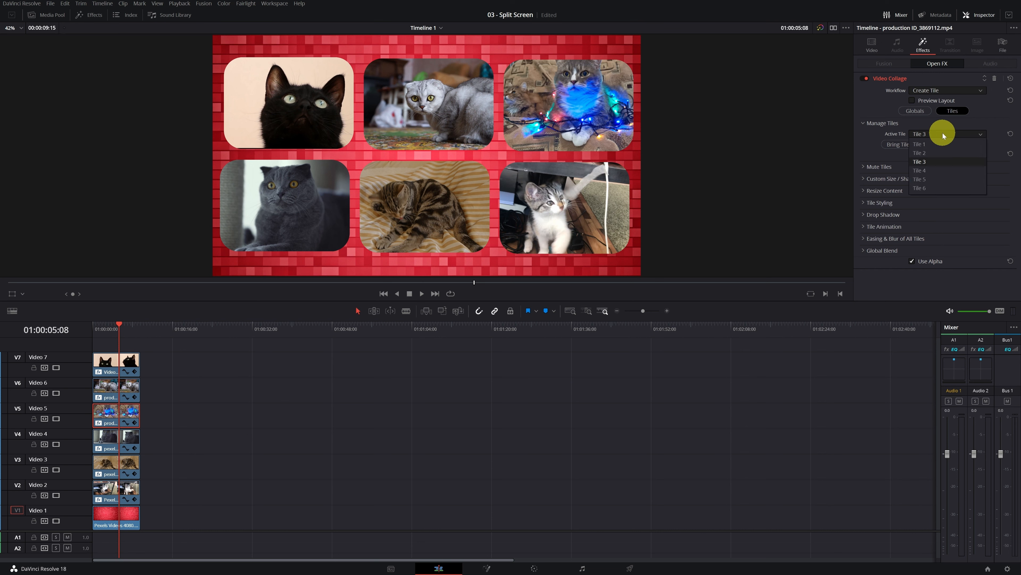
left_click(933, 180)
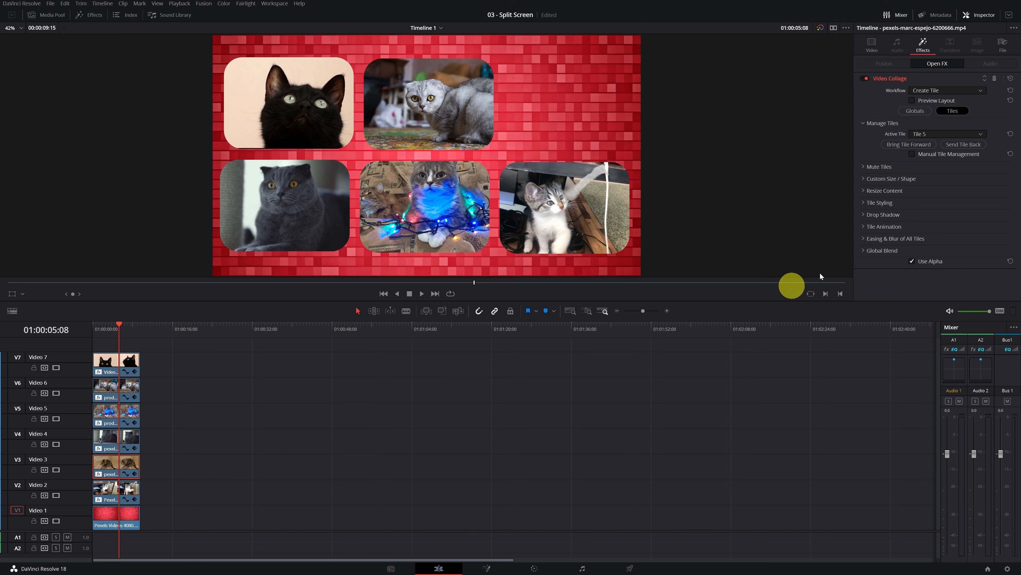
left_click(981, 134)
left_click(938, 159)
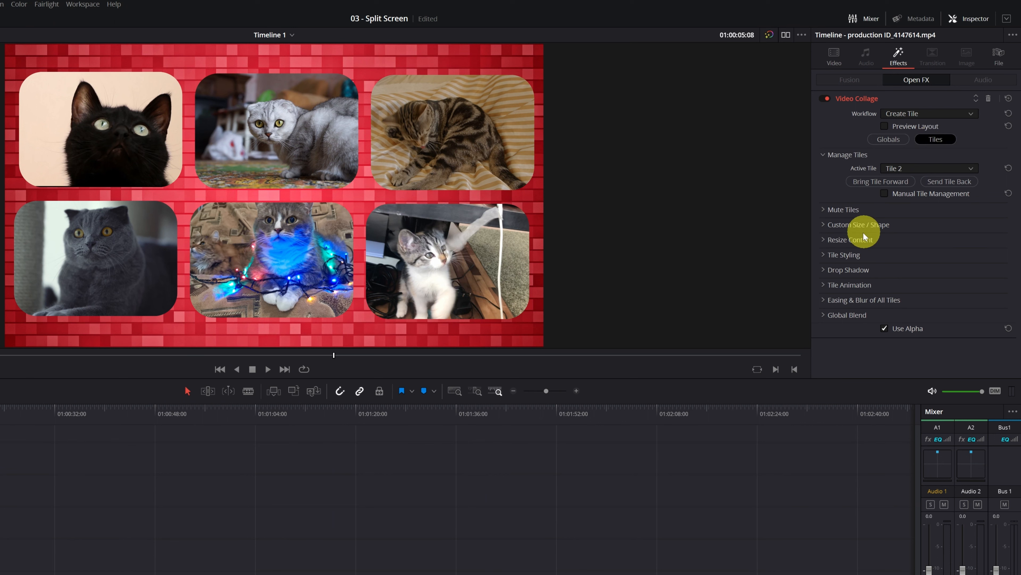
Give the Video 6 clip's tile a yellow border by setting its Tile Border to -0.033
left_click(823, 254)
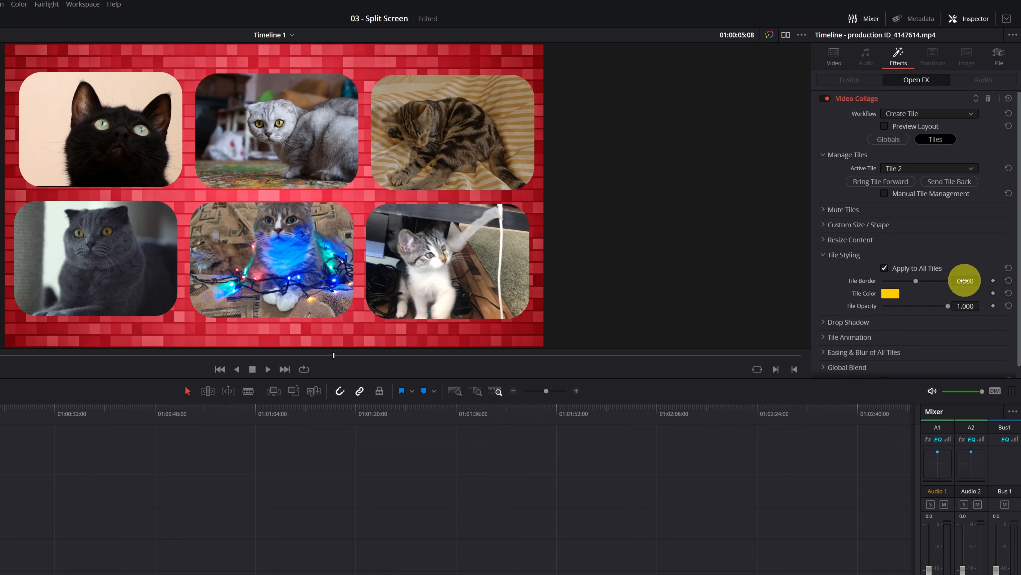
left_click_drag(966, 280, 983, 280)
left_click_drag(432, 359, 276, 360)
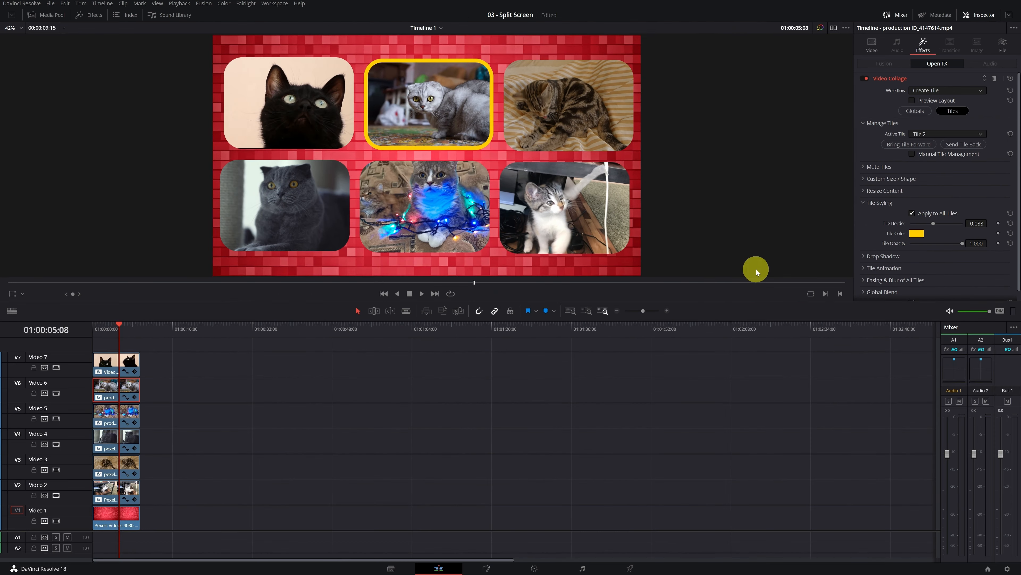
Add a drop shadow to the Video 5 clip's tile with strength 0.899, drop angle 59.9 and drop distance 0.025
left_click(111, 417)
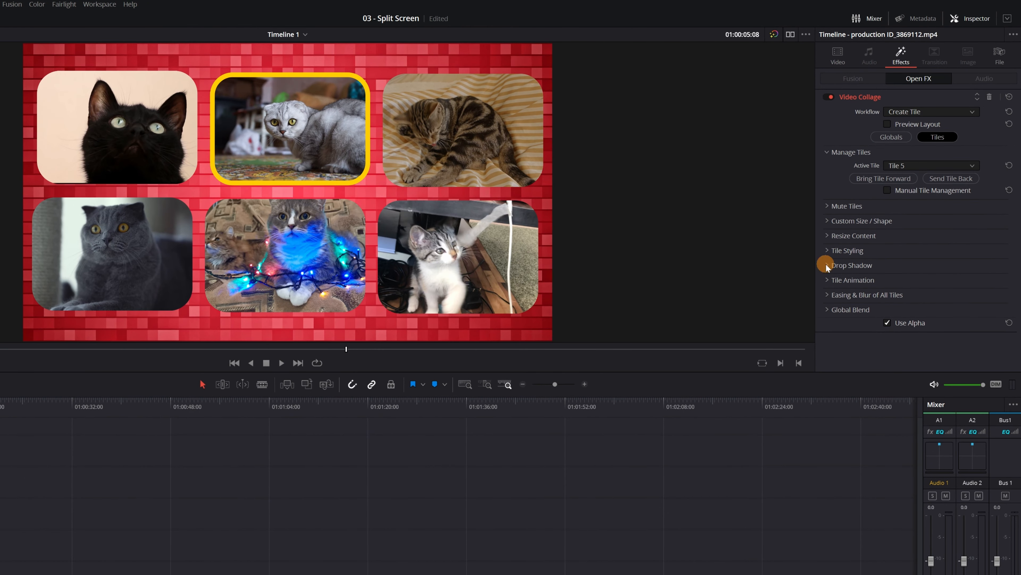
left_click(862, 214)
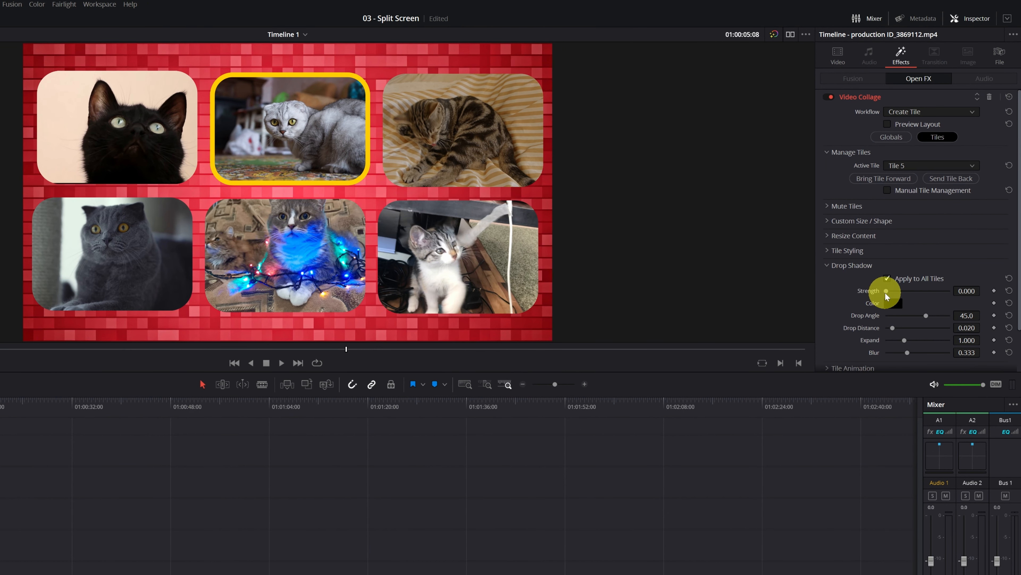
left_click_drag(886, 291, 956, 279)
left_click_drag(926, 315, 894, 329)
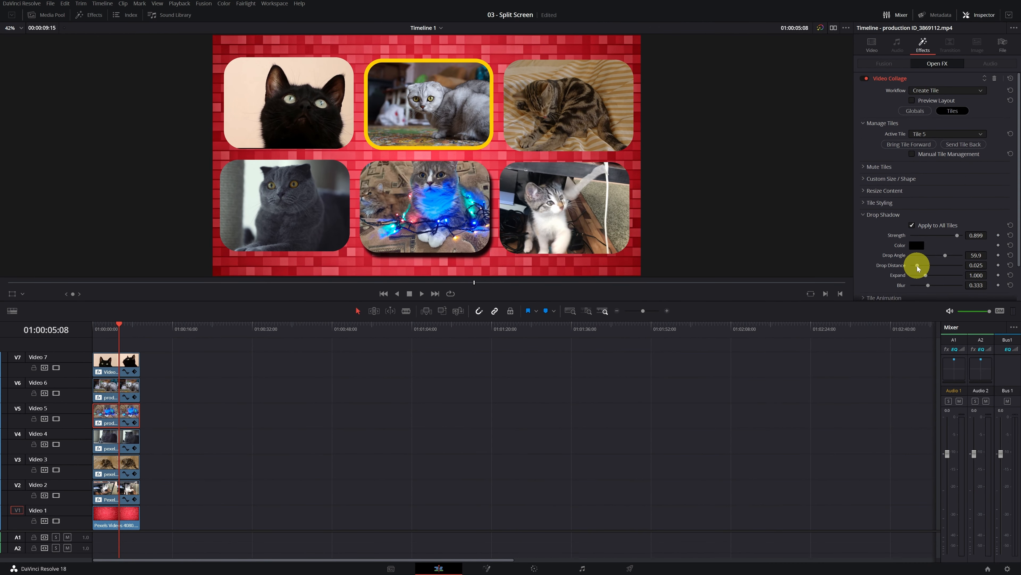
Set the tile animation of the black cat clip on Video 7 to animate as Intro Only
left_click(112, 366)
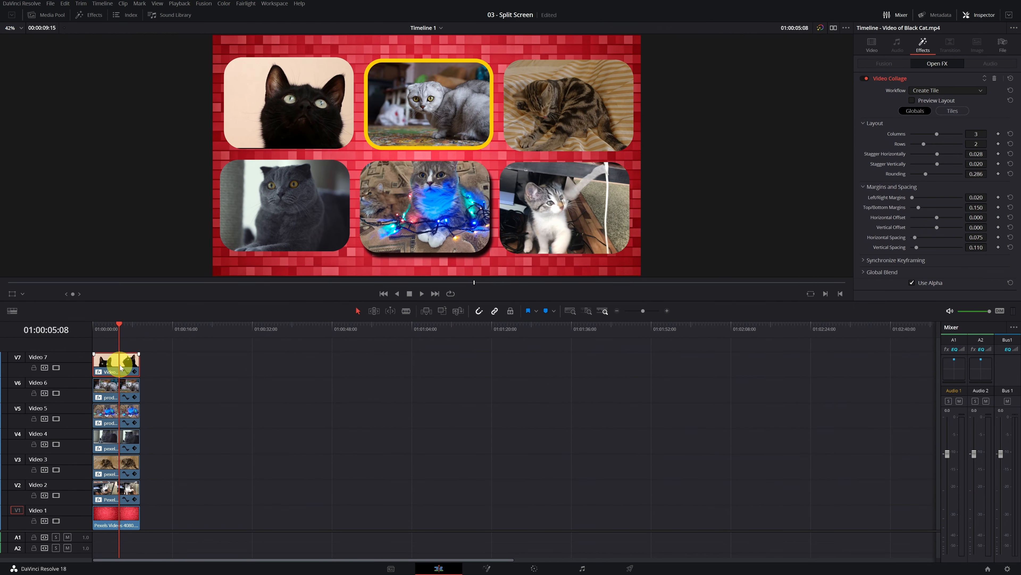
left_click(952, 111)
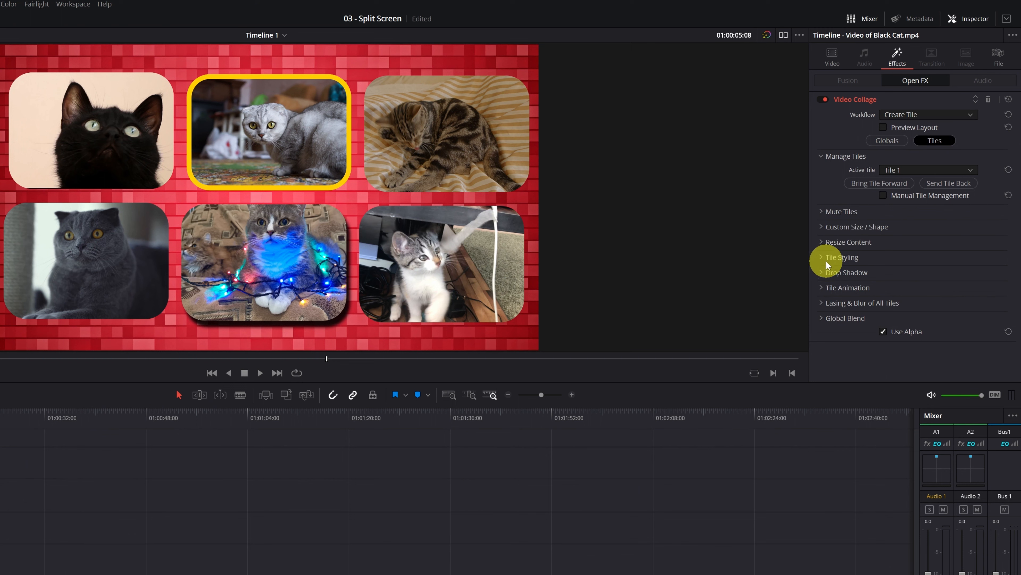
left_click(820, 288)
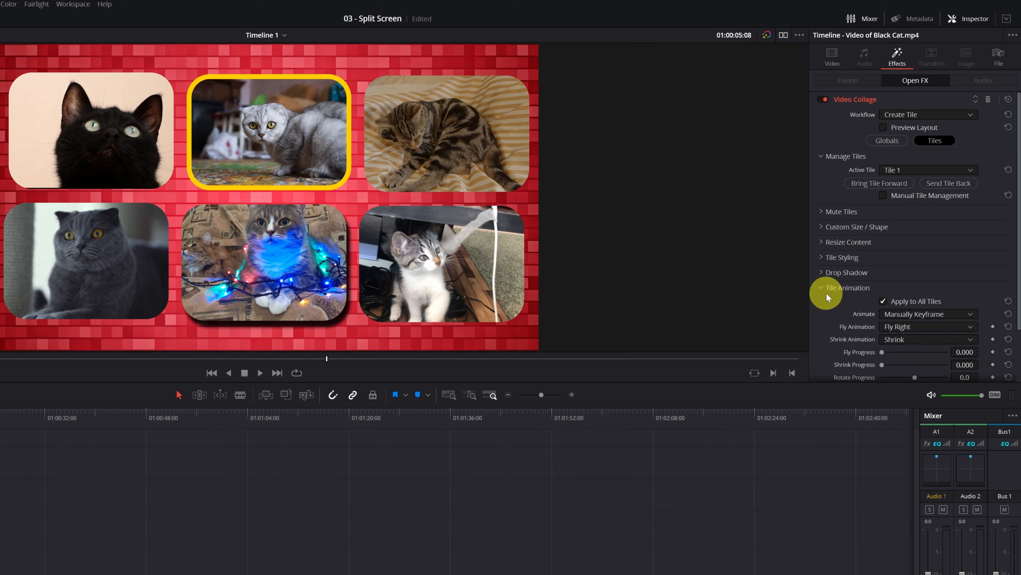
left_click(943, 312)
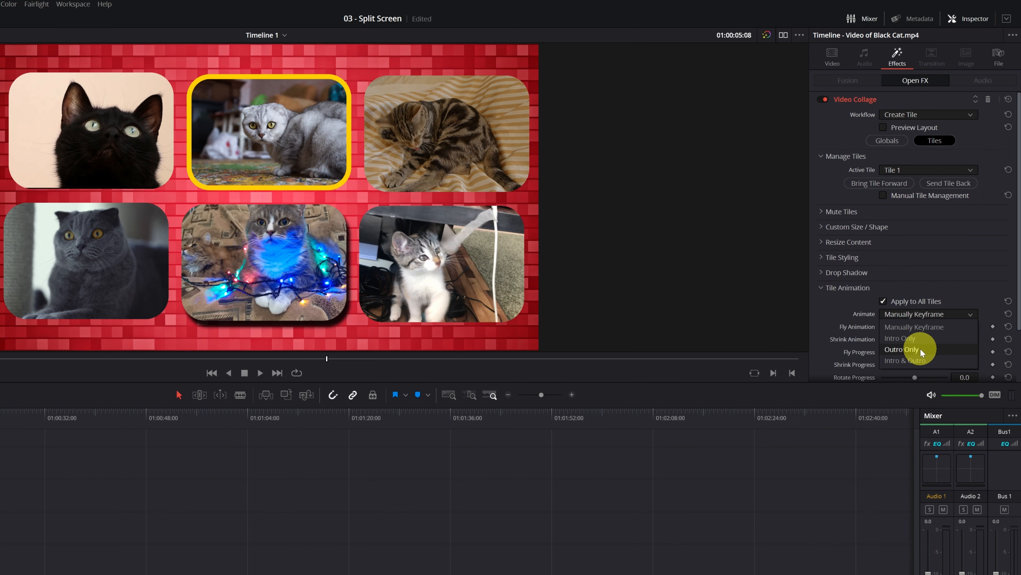
left_click(917, 339)
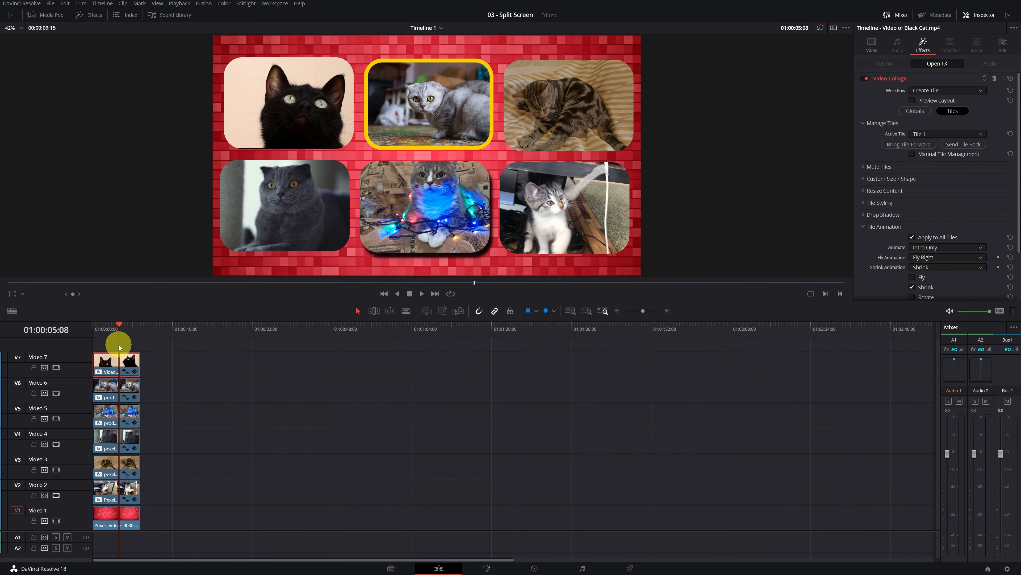
Play the timeline from its start to preview the black cat tile's intro animation
left_click_drag(118, 343, 91, 333)
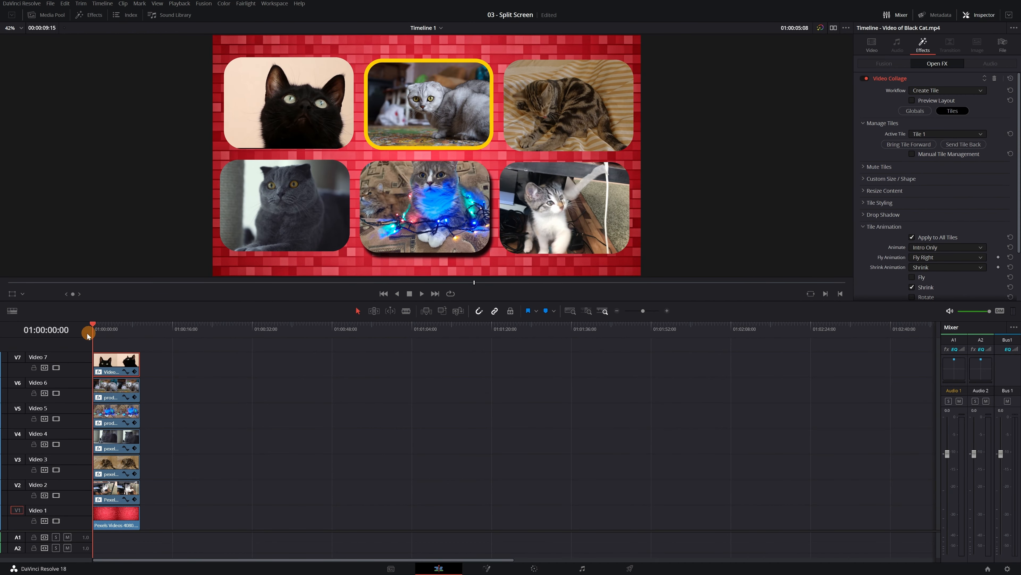
key("space")
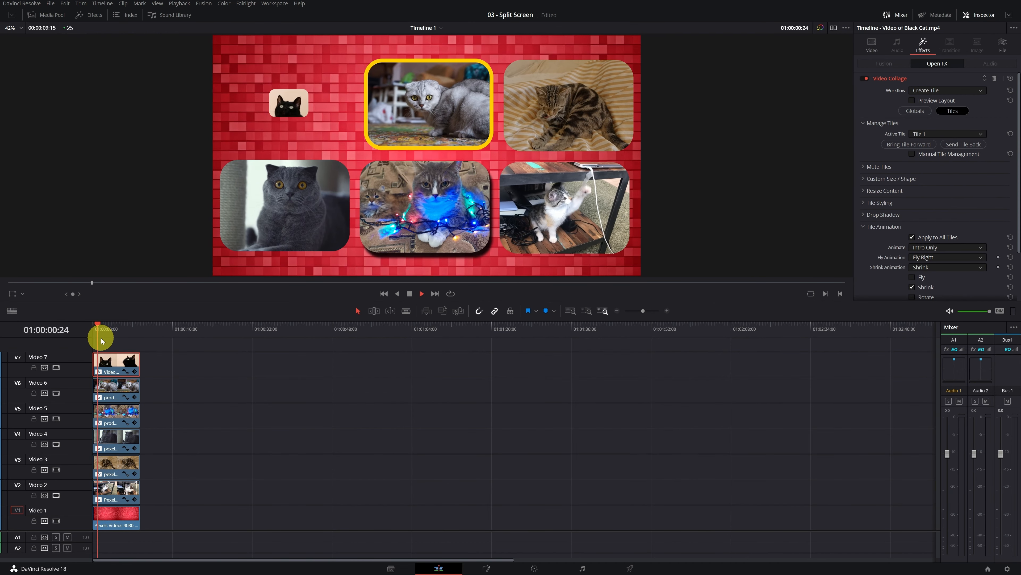
key("space")
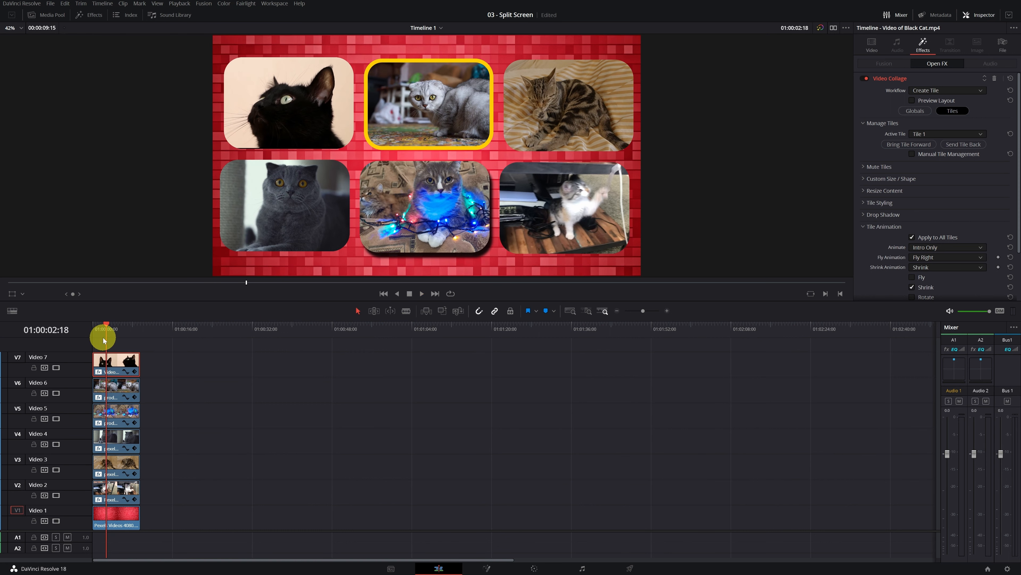
Replace the red background on Video 1 with the blue water clip Pexels Videos 2776522.mp4, placed at the timeline start
left_click(113, 516)
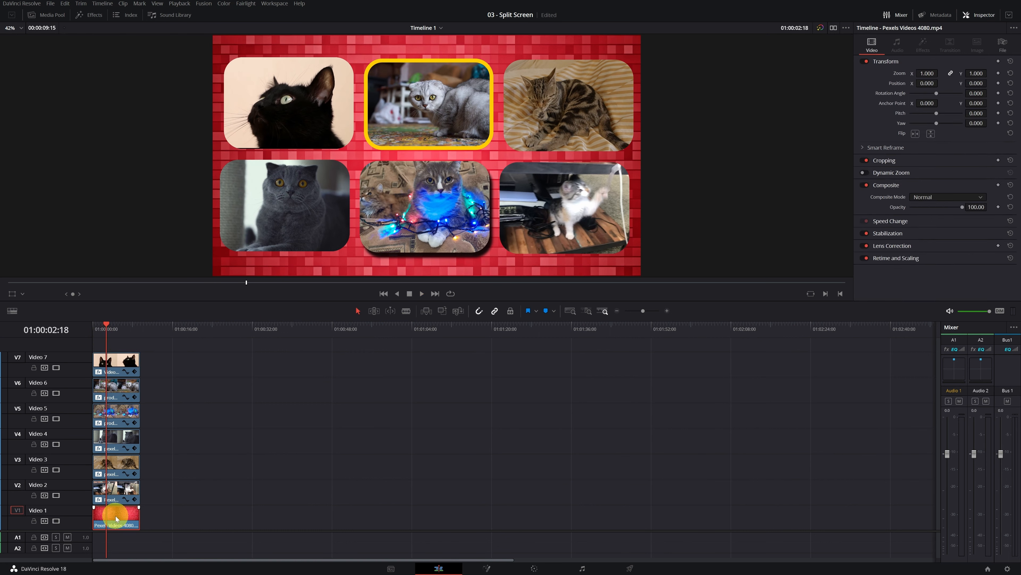
left_click_drag(112, 515, 220, 508)
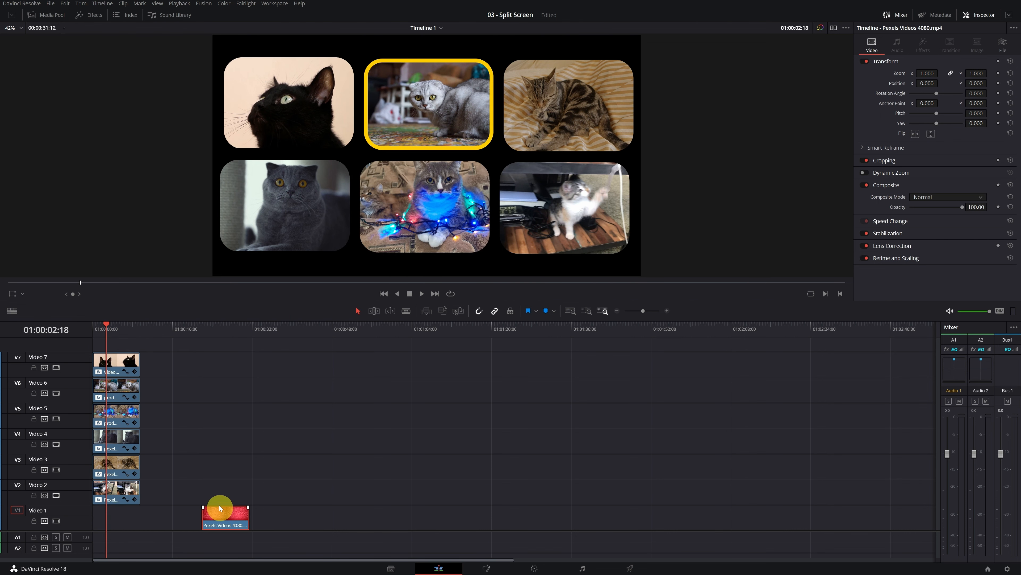
left_click(52, 15)
left_click(209, 47)
left_click_drag(209, 47, 216, 519)
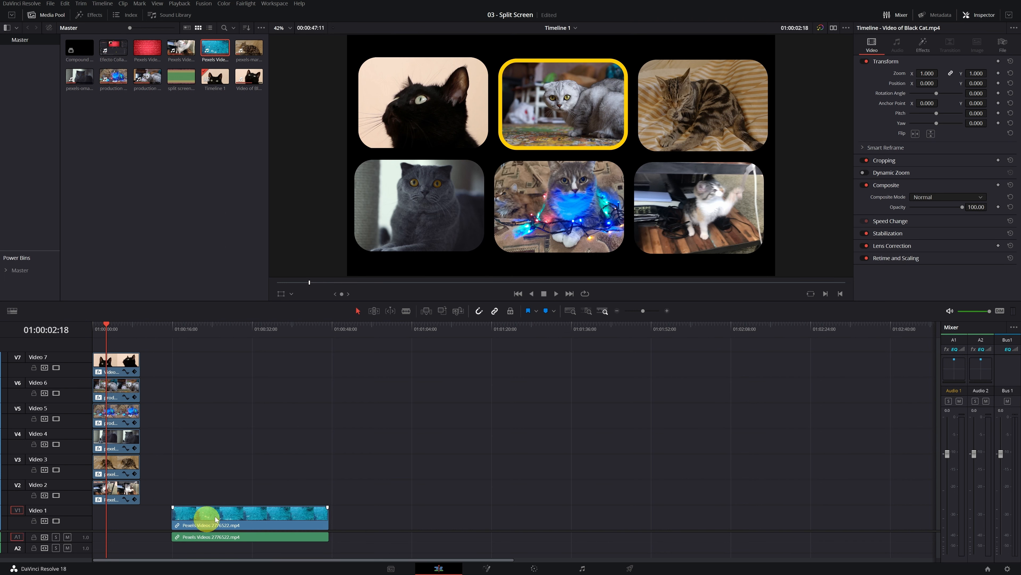
left_click(201, 520)
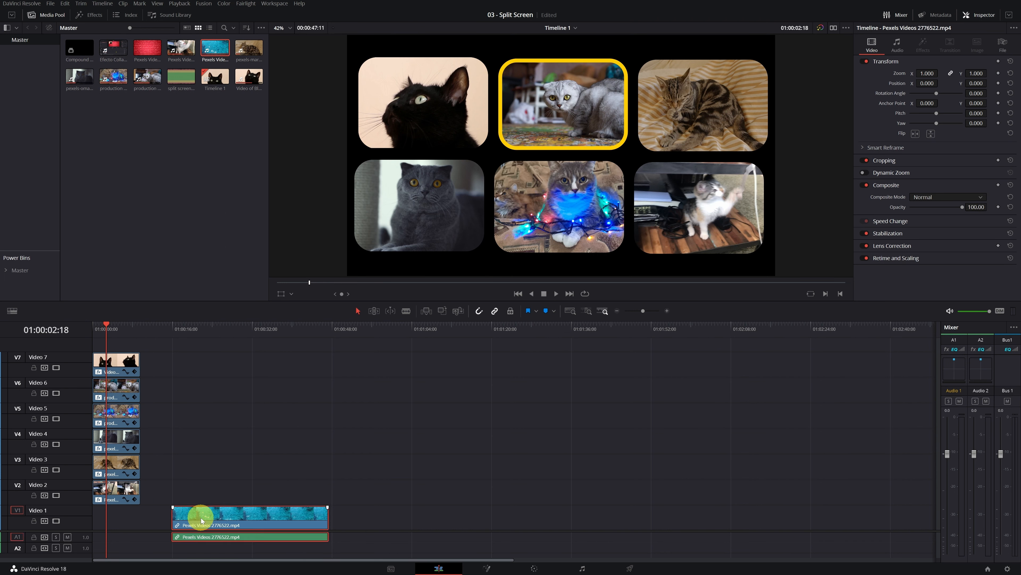
left_click_drag(208, 519, 129, 519)
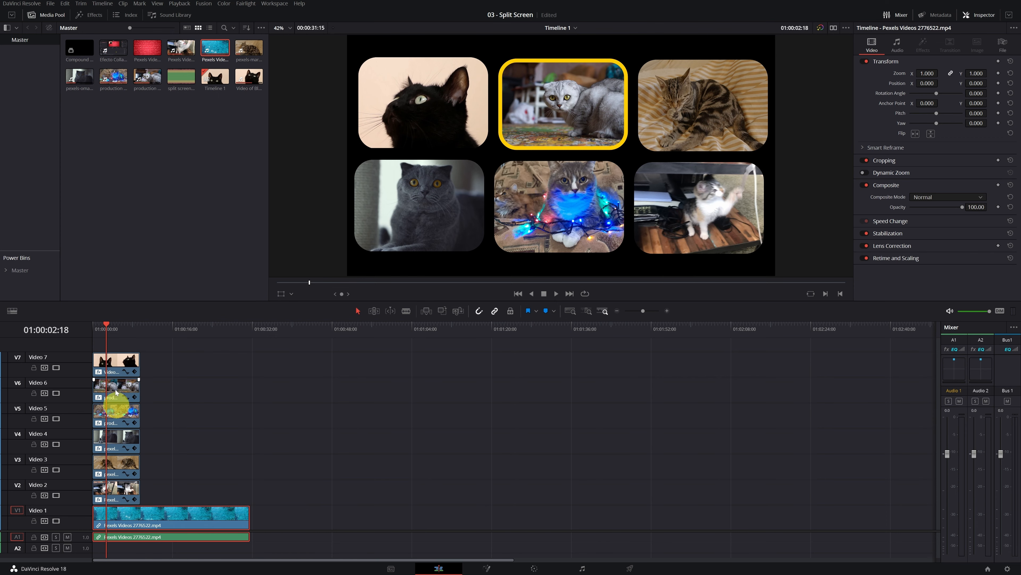
Play the collage over the water background from the timeline start in full screen
left_click_drag(112, 330, 86, 336)
key("space")
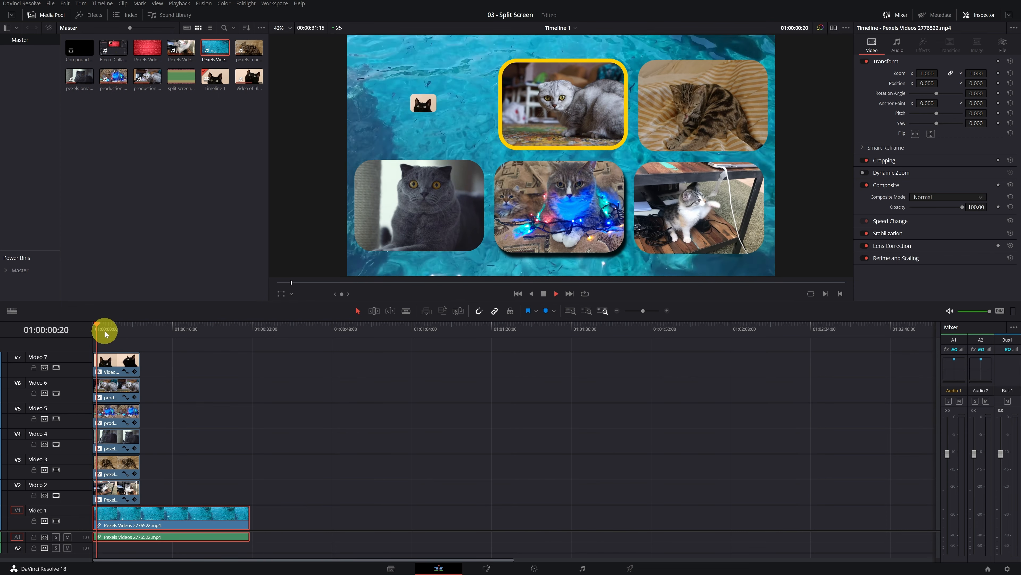
key("p")
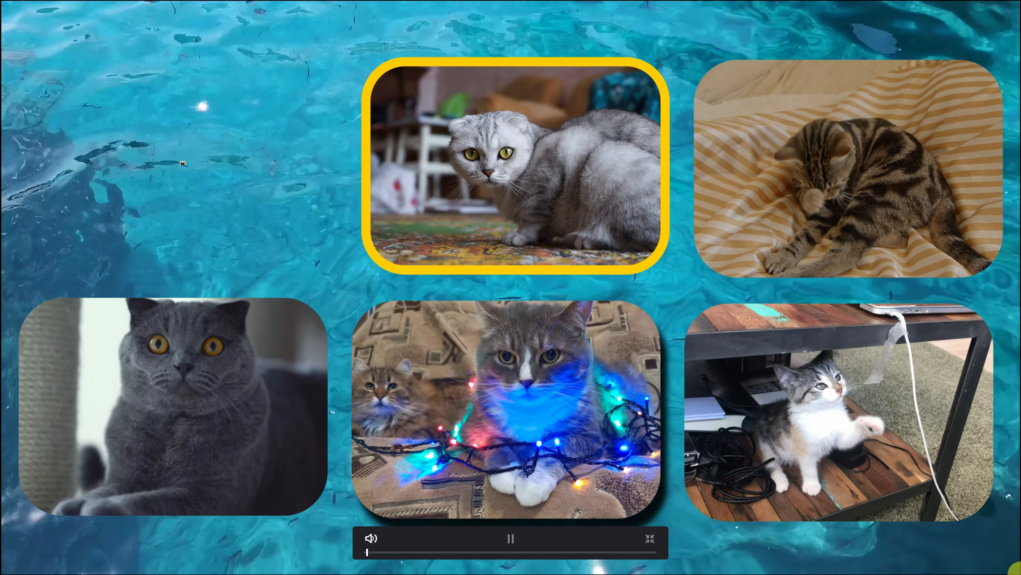